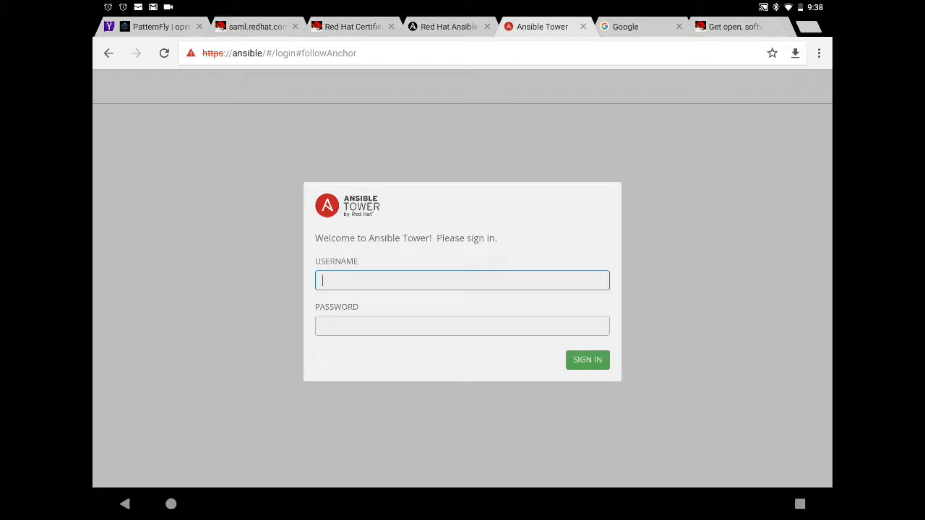
Sign in to Ansible Tower as admin with the account password.
{"action": "type", "text": "admin"}
{"action": "key", "text": "Tab"}
{"action": "type", "text": "••••a"}
{"action": "key", "text": "Return"}
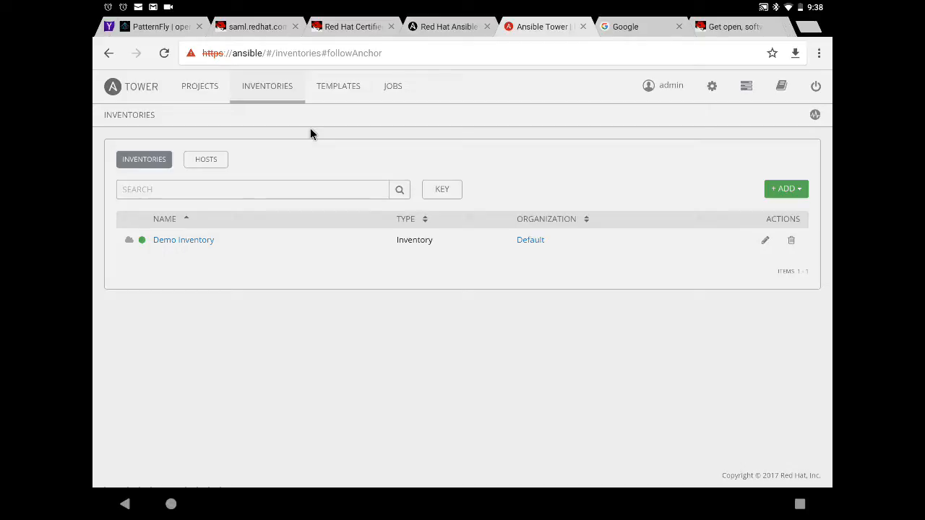
Create a new smart inventory and name it 'test servers only'.
{"action": "left_click", "coordinate": [801, 190]}
{"action": "left_click", "coordinate": [773, 228]}
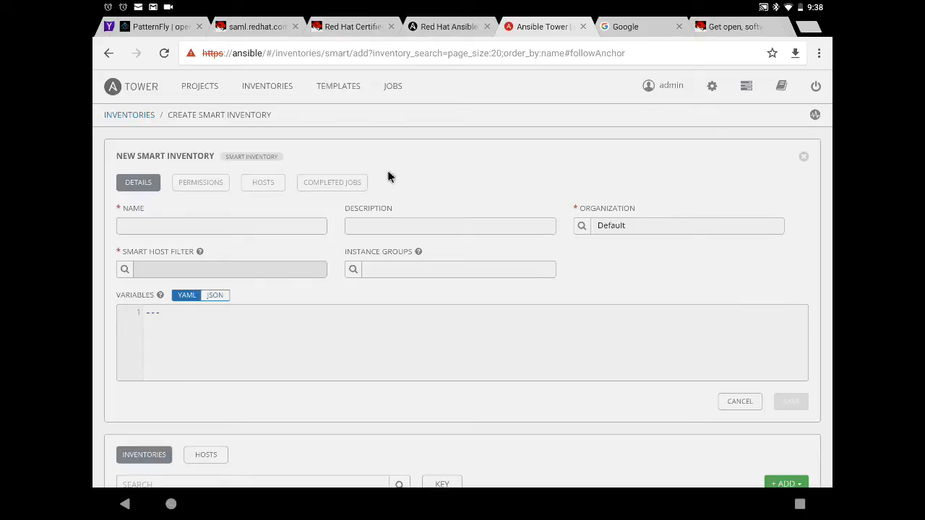
{"action": "left_click", "coordinate": [207, 225]}
{"action": "type", "text": "test servers onyl"}
{"action": "key", "text": "BackSpace"}
{"action": "key", "text": "BackSpace"}
{"action": "type", "text": "ly"}
{"action": "left_click", "coordinate": [125, 270]}
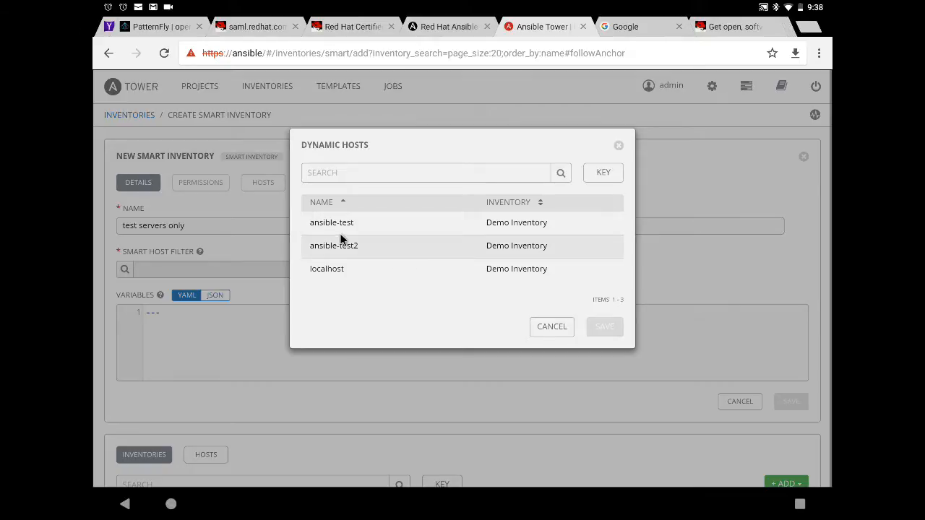
Filter the smart inventory's hosts by name:test, matching ansible-test and ansible-test2, and accept it.
{"action": "left_click", "coordinate": [418, 173]}
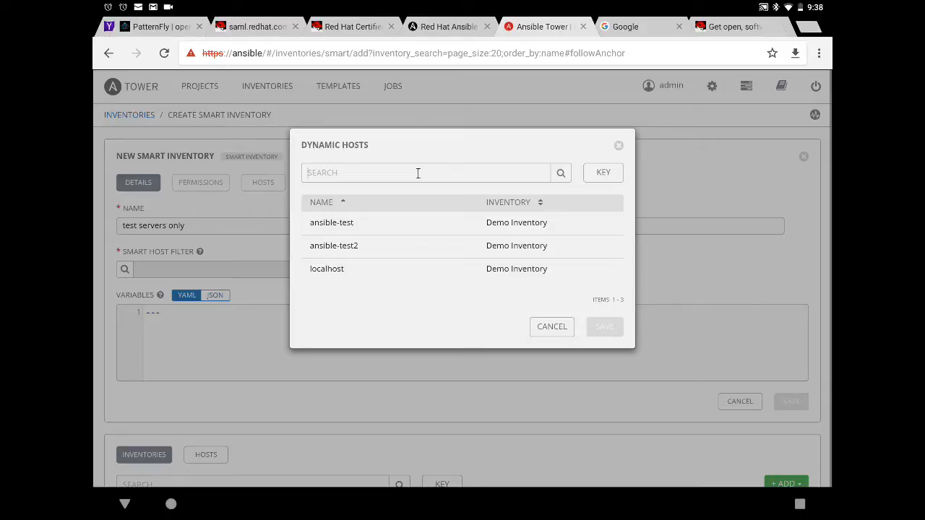
{"action": "type", "text": "name:test"}
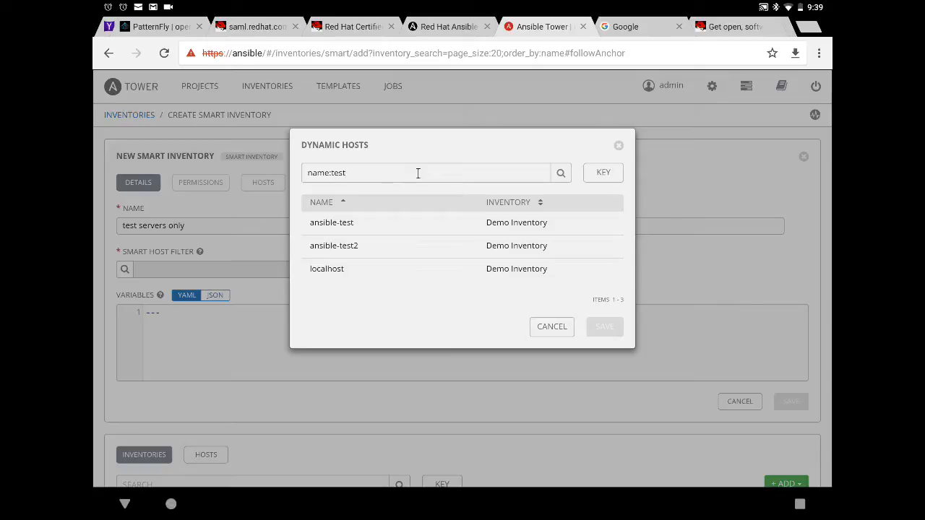
{"action": "key", "text": "Return"}
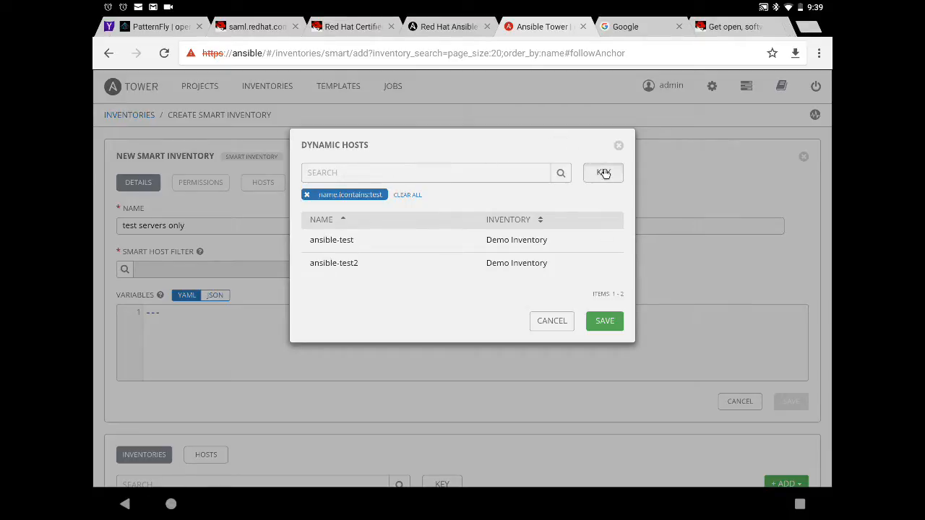
{"action": "left_click", "coordinate": [603, 172]}
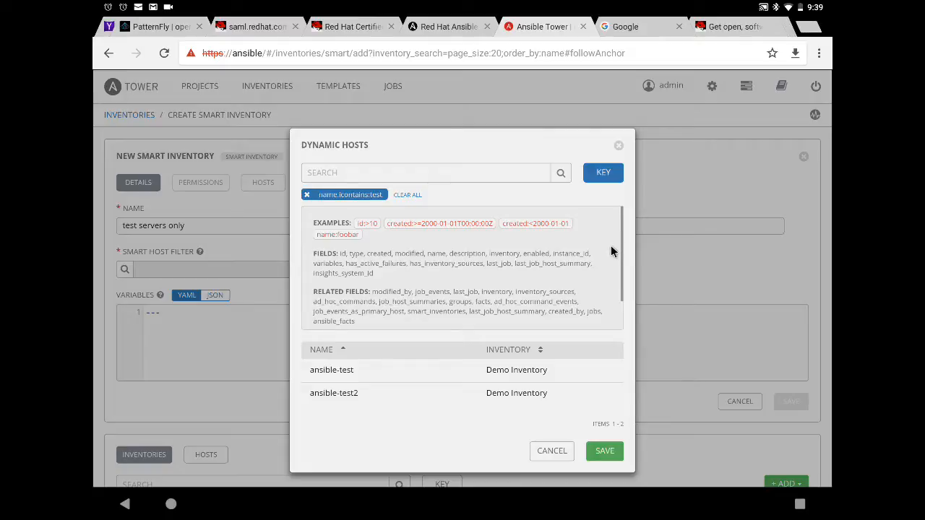
{"action": "left_click", "coordinate": [603, 176]}
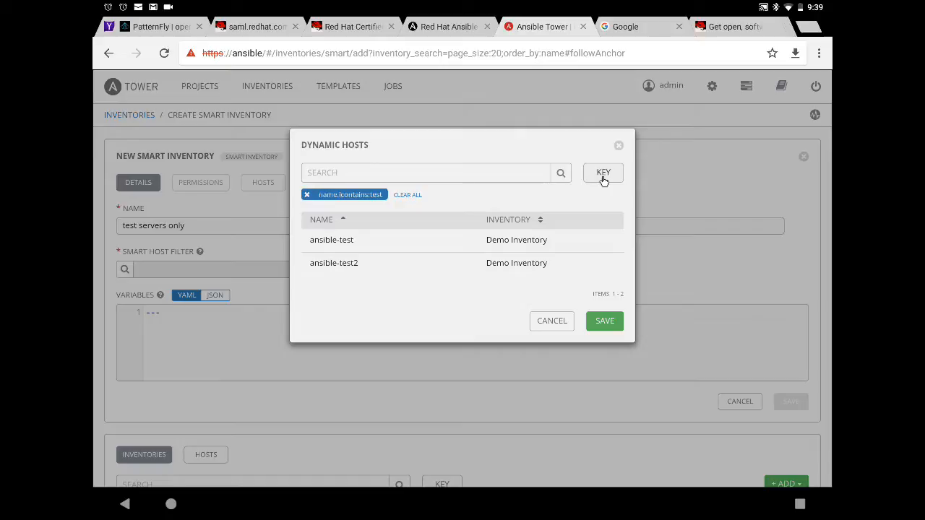
{"action": "left_click", "coordinate": [605, 322]}
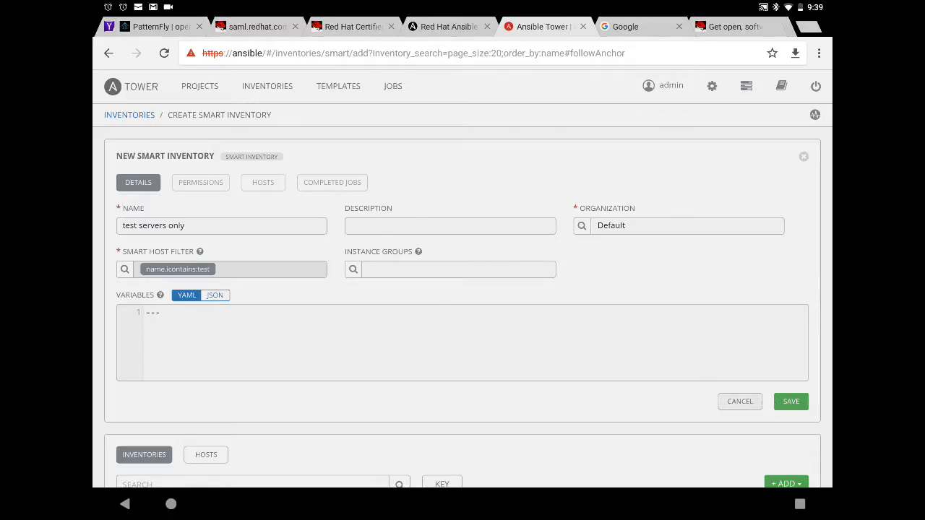
Save 'test servers only', review its two matched hosts, and return to the Inventories list.
{"action": "left_click", "coordinate": [787, 403]}
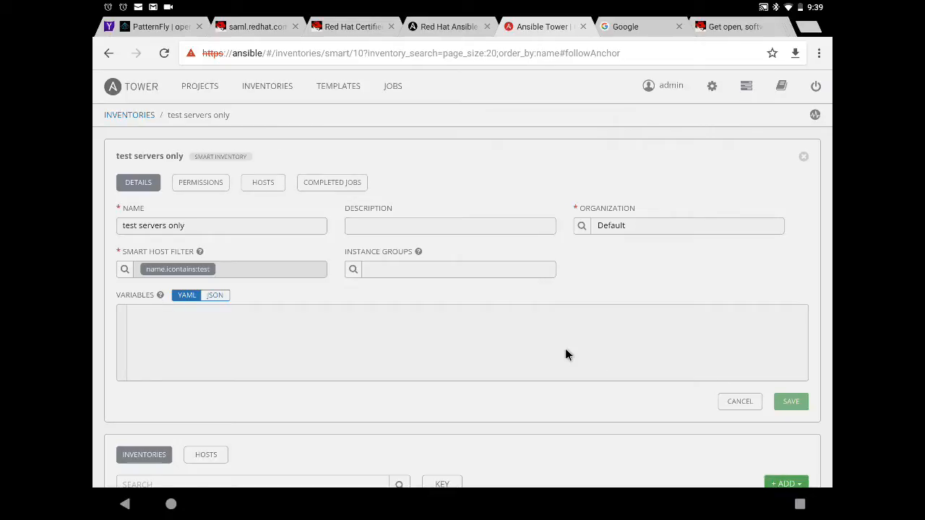
{"action": "left_click", "coordinate": [265, 184]}
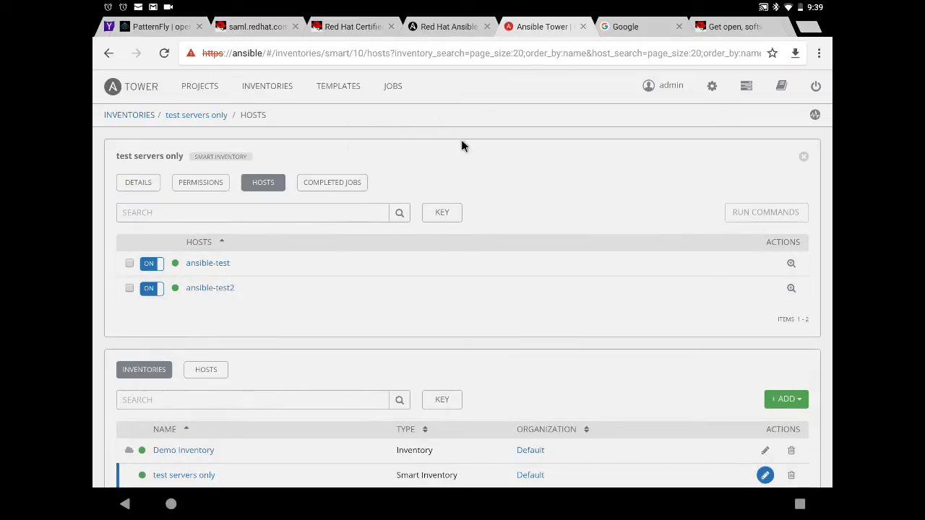
{"action": "left_click", "coordinate": [803, 158]}
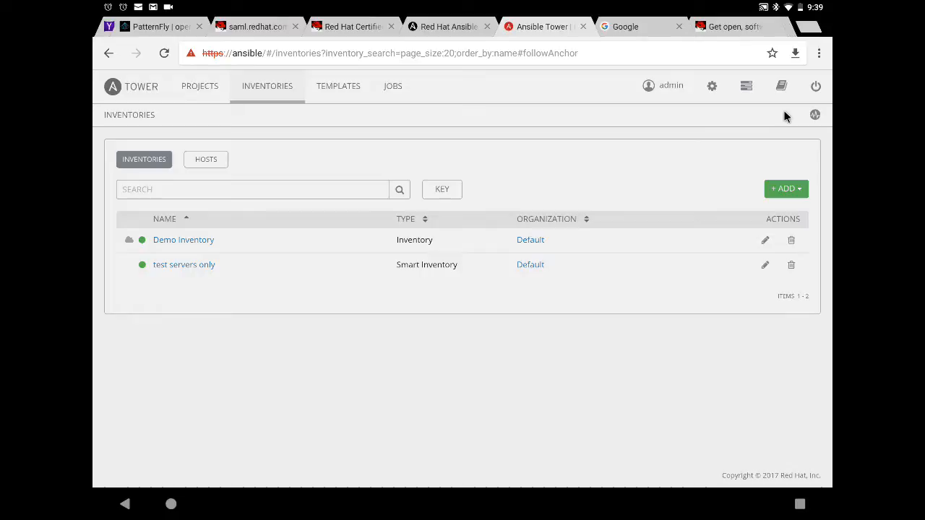
Open the satellite server credential from Settings > Credentials and view its credential type choices.
{"action": "left_click", "coordinate": [712, 88]}
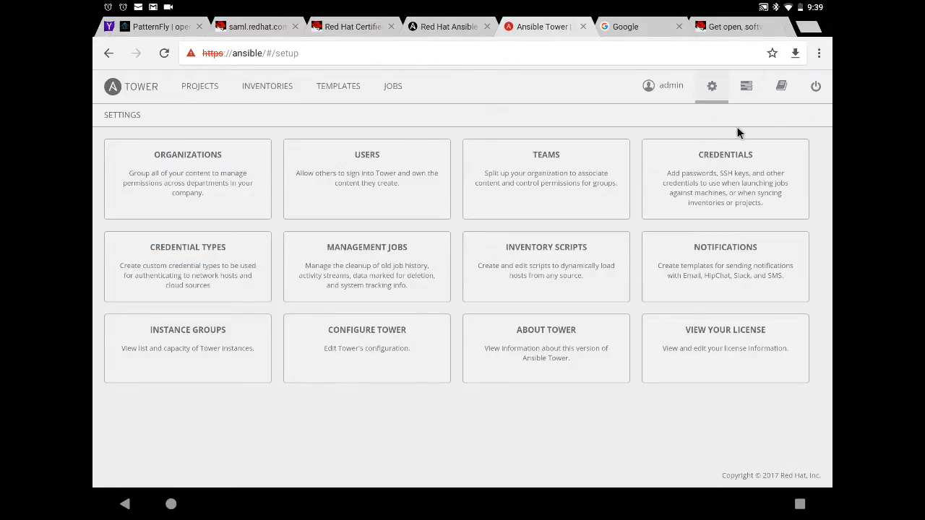
{"action": "left_click", "coordinate": [736, 166]}
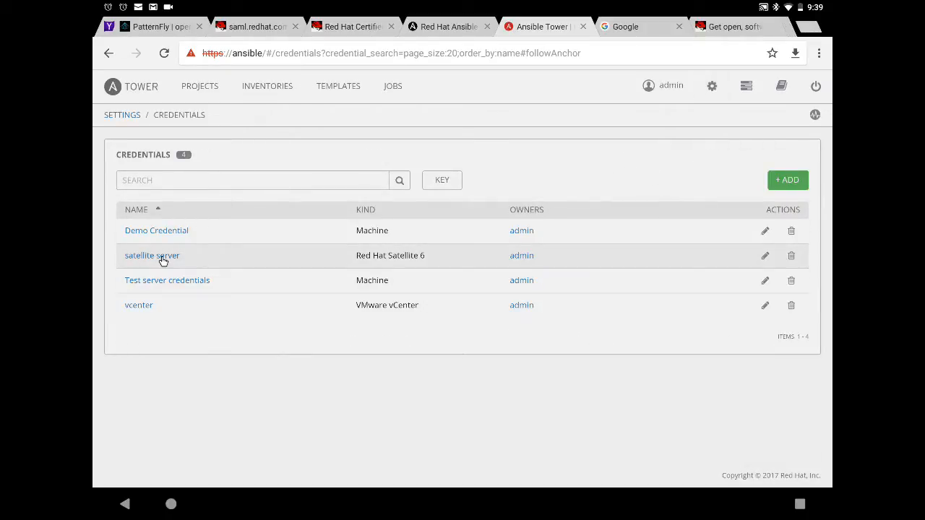
{"action": "left_click", "coordinate": [163, 258]}
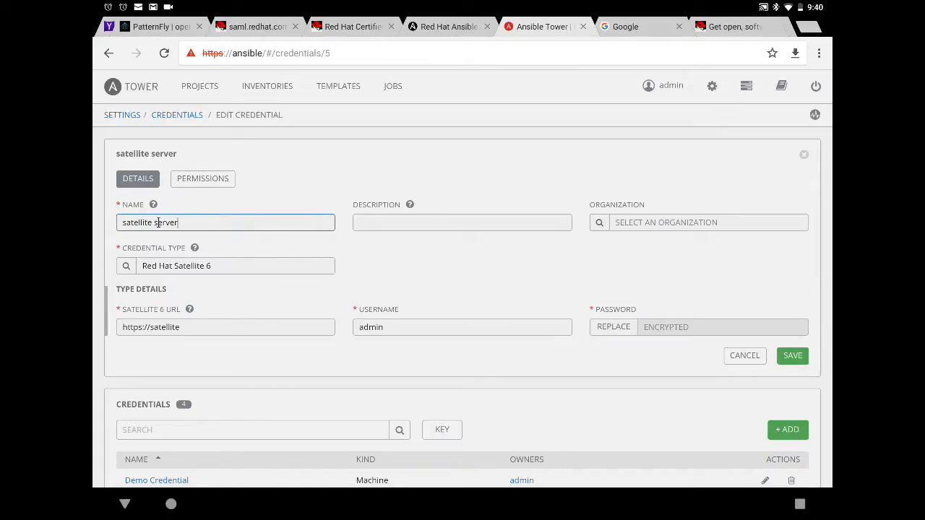
{"action": "left_click", "coordinate": [183, 268]}
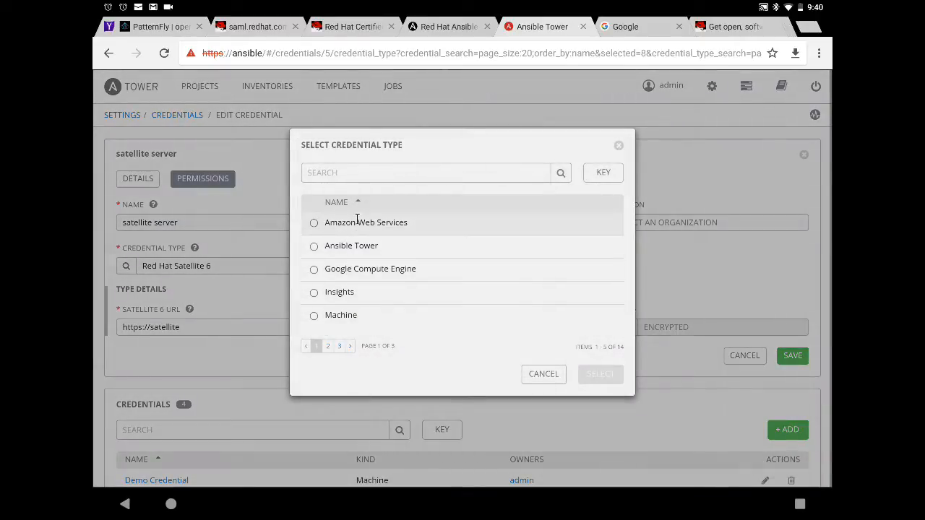
Browse the credential type pages, then cancel out of the satellite server credential unchanged.
{"action": "left_click", "coordinate": [328, 347]}
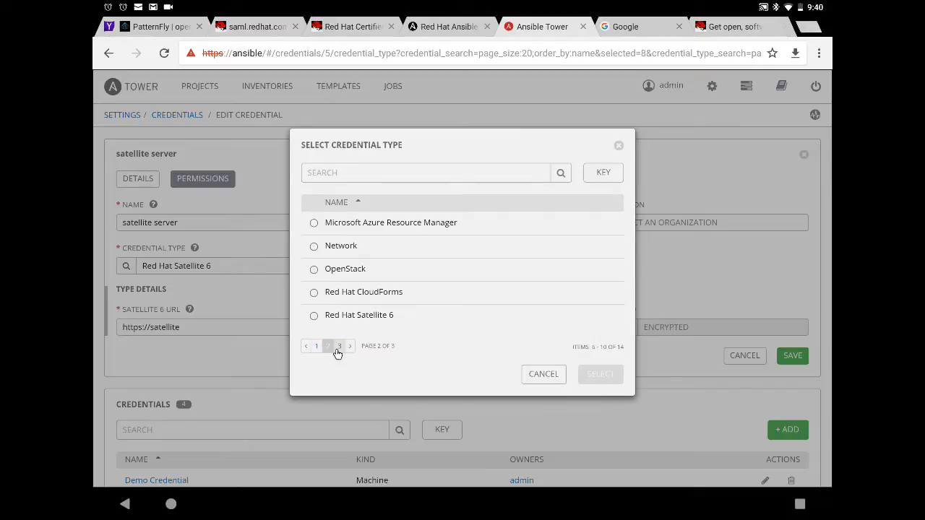
{"action": "left_click", "coordinate": [338, 347]}
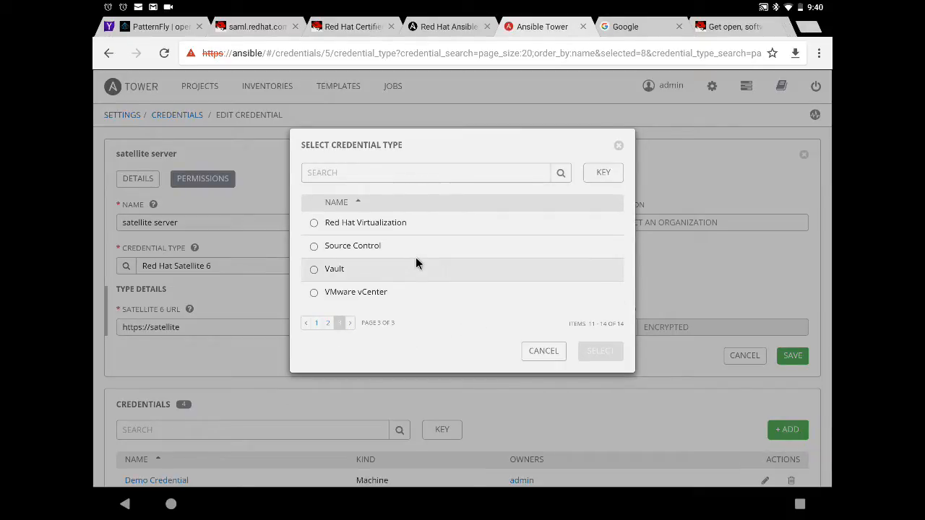
{"action": "left_click", "coordinate": [328, 325]}
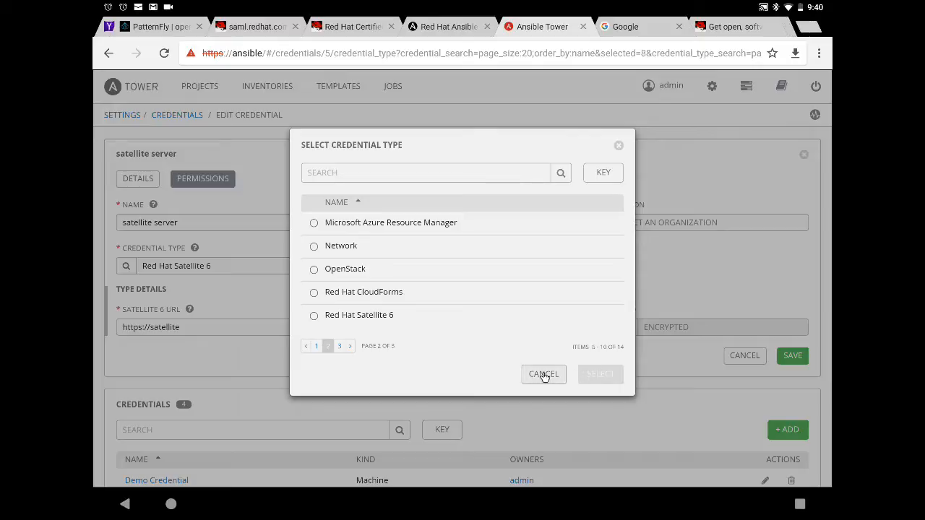
{"action": "left_click", "coordinate": [544, 374]}
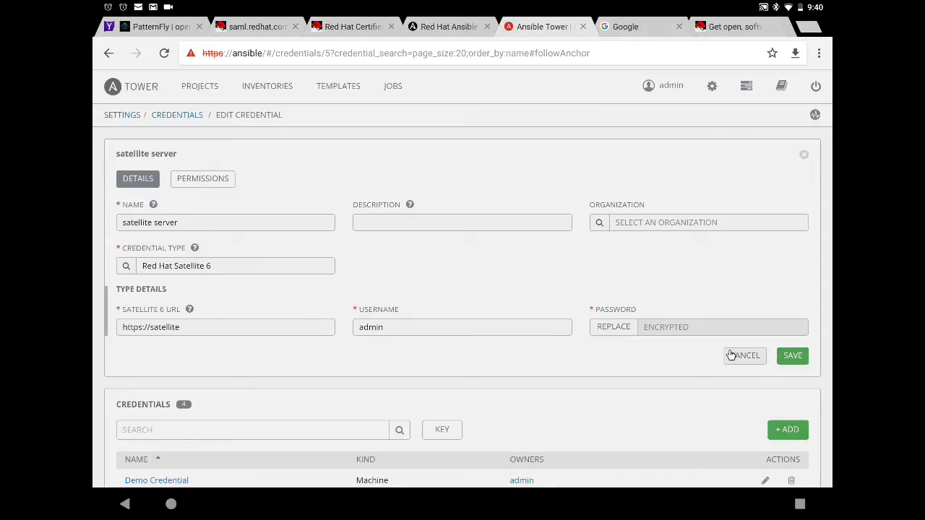
{"action": "left_click", "coordinate": [753, 358]}
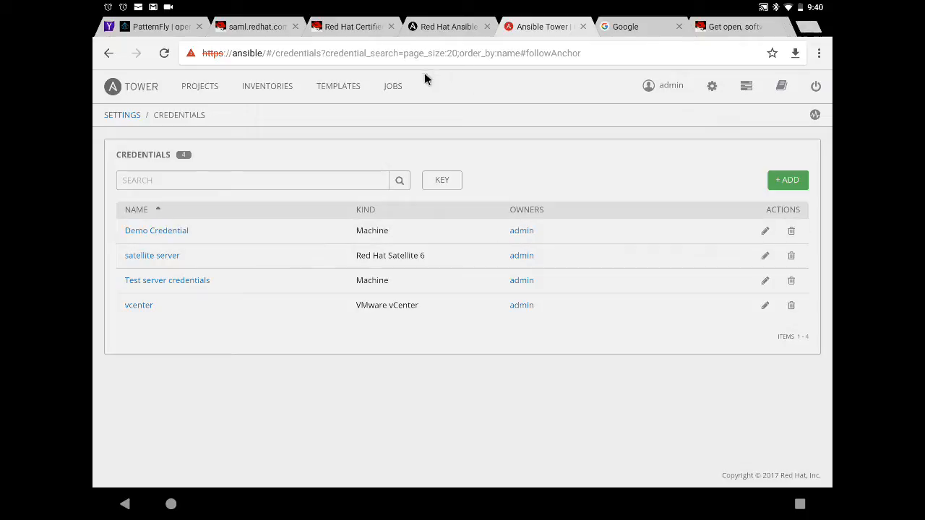
Start a new standard inventory in the Default organization.
{"action": "left_click", "coordinate": [266, 89]}
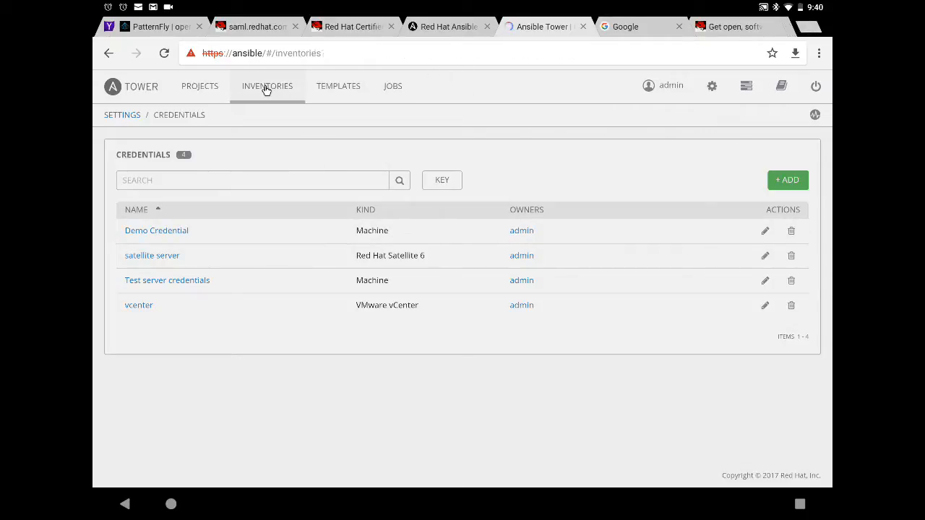
{"action": "left_click", "coordinate": [789, 190]}
{"action": "left_click", "coordinate": [771, 211]}
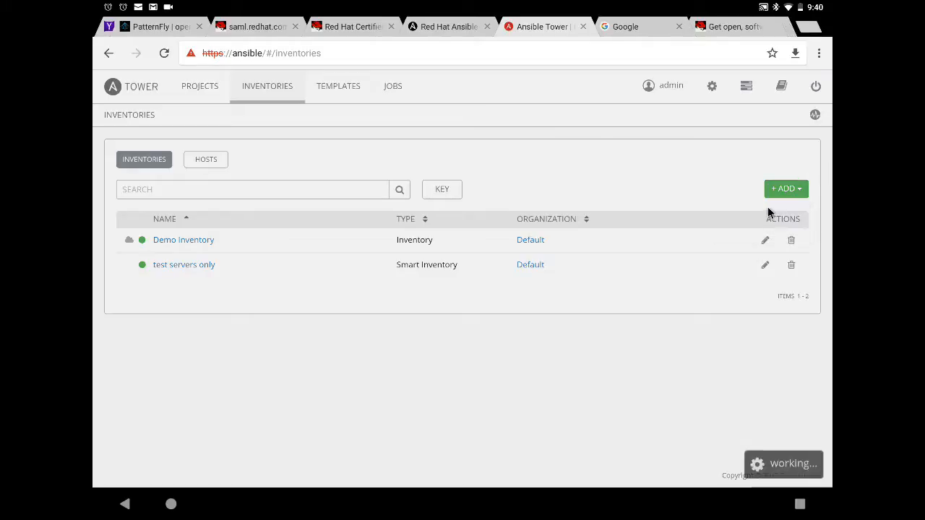
{"action": "left_click", "coordinate": [216, 230]}
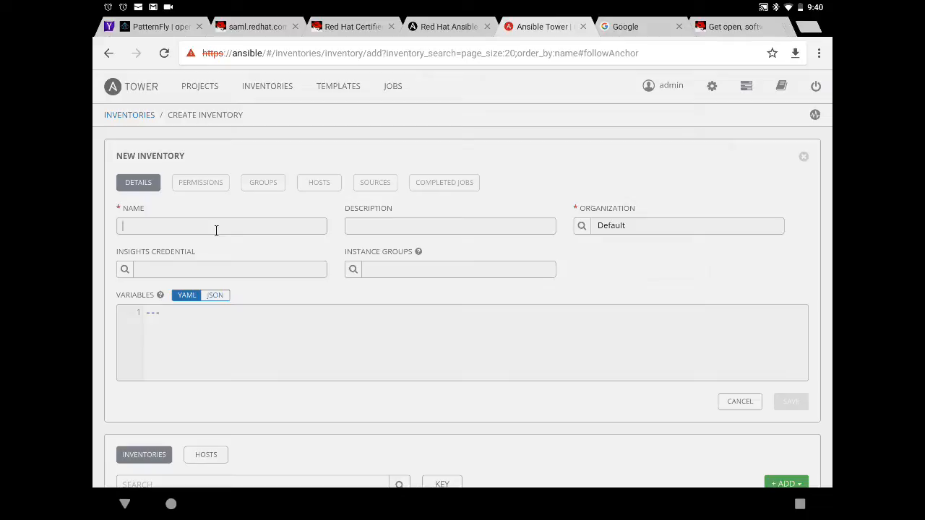
Name the new inventory 'satellite hosts' and save it.
{"action": "type", "text": "sta"}
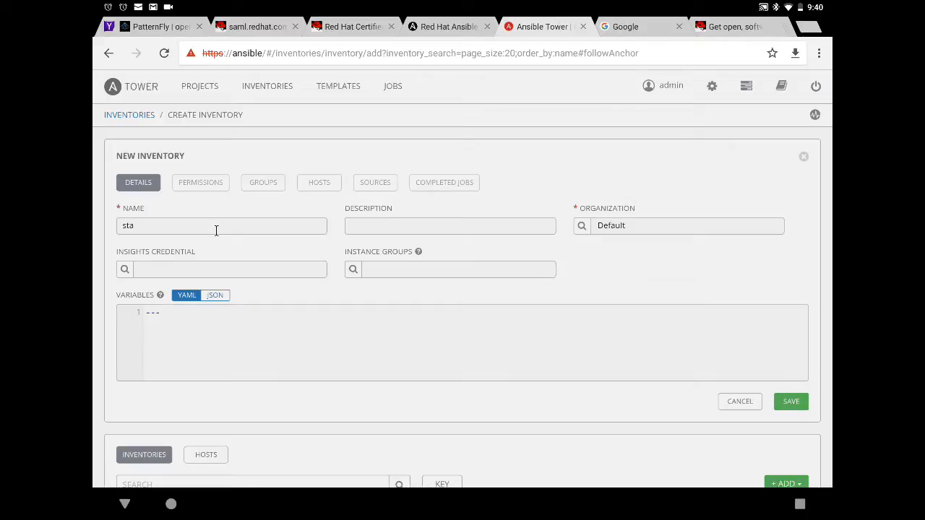
{"action": "key", "text": "BackSpace"}
{"action": "key", "text": "BackSpace"}
{"action": "key", "text": "BackSpace"}
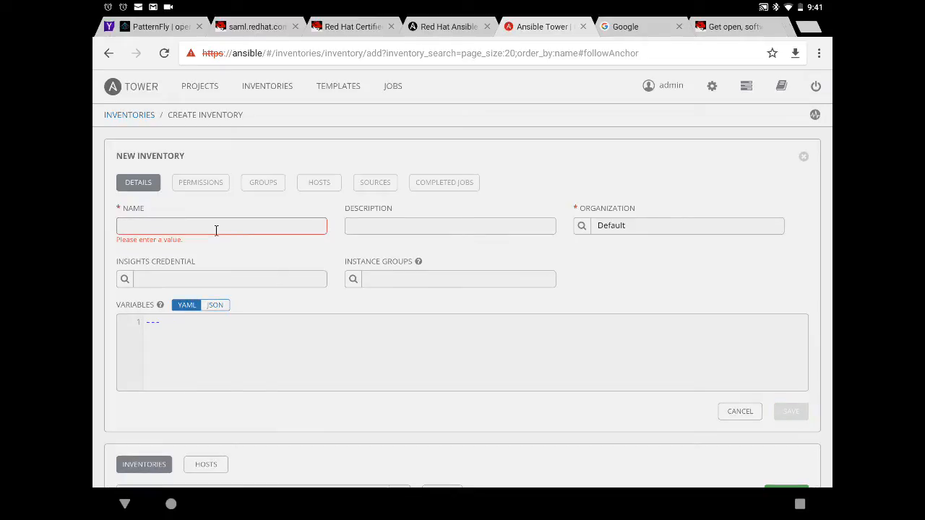
{"action": "type", "text": "satellite hosts"}
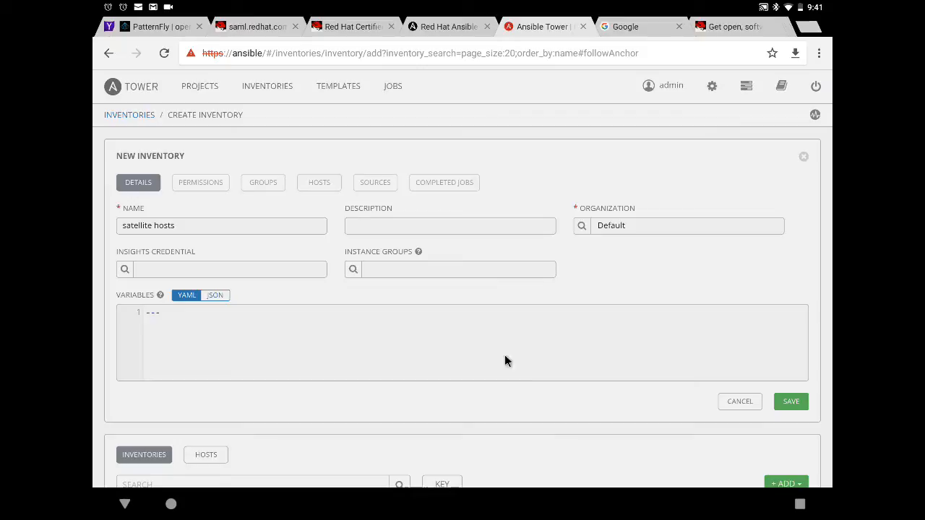
{"action": "left_click", "coordinate": [785, 402]}
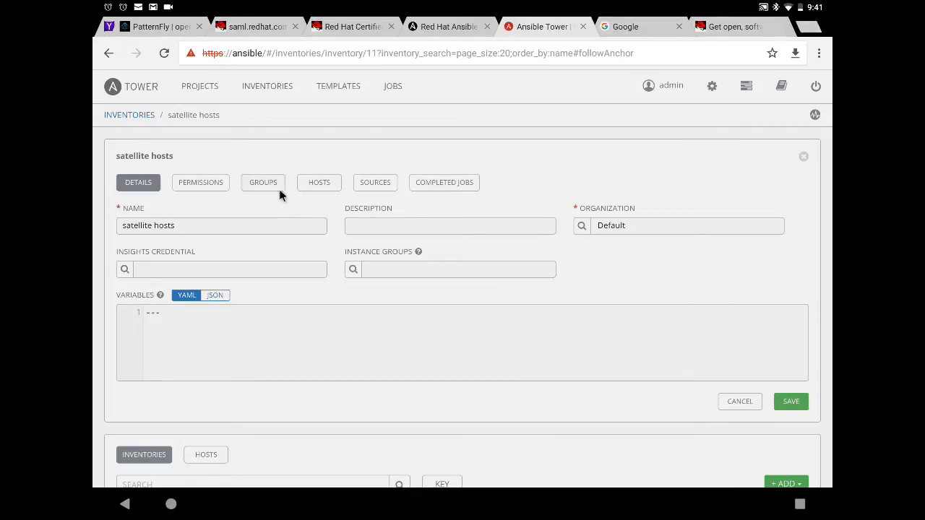
{"action": "left_click", "coordinate": [381, 183]}
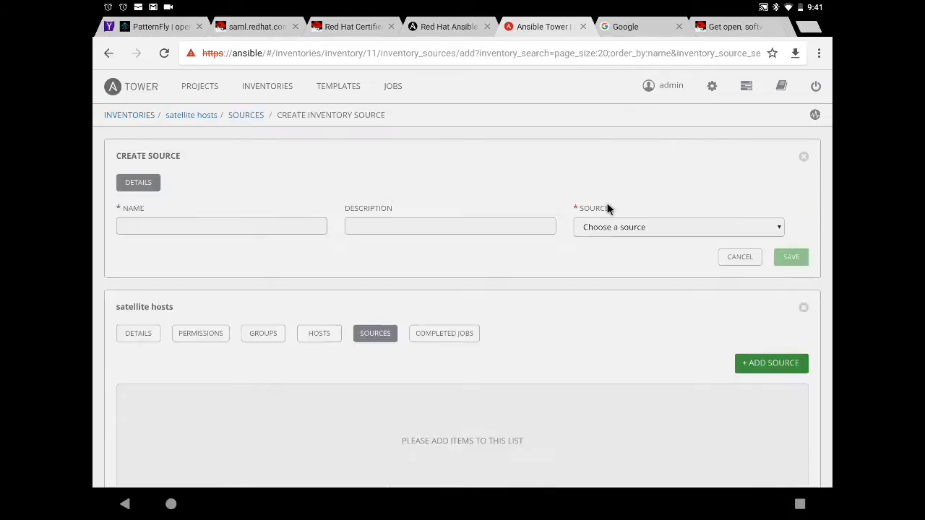
Name the new source 'Satellite server' and choose Red Hat Satellite 6 as its source type.
{"action": "left_click", "coordinate": [273, 232]}
{"action": "type", "text": "Satellikte"}
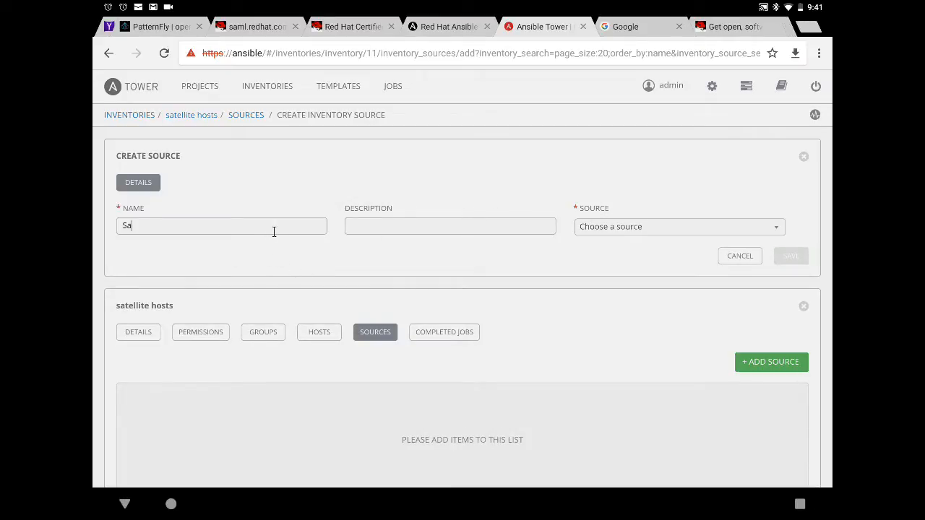
{"action": "key", "text": "BackSpace"}
{"action": "key", "text": "BackSpace"}
{"action": "key", "text": "BackSpace"}
{"action": "type", "text": "te ser"}
{"action": "left_click", "coordinate": [692, 228]}
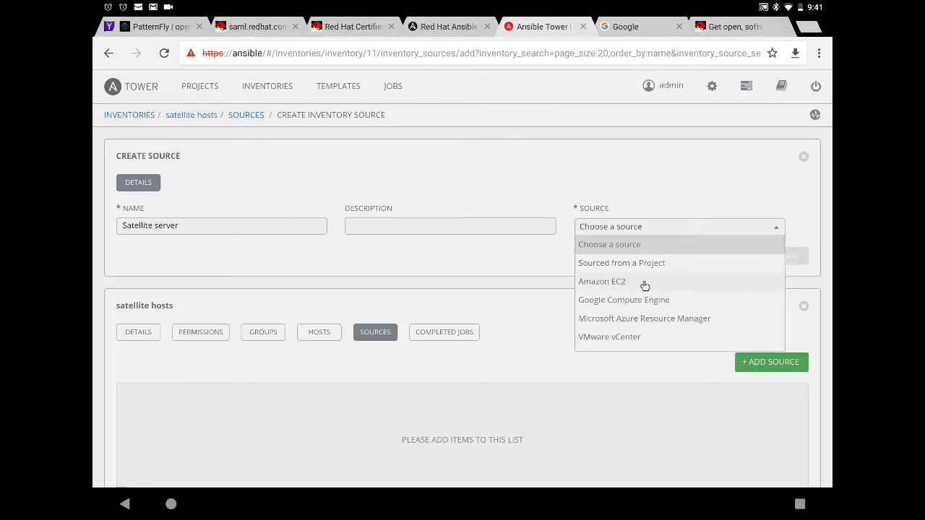
{"action": "scroll", "coordinate": [622, 330], "scroll_direction": "down", "scroll_amount": 1}
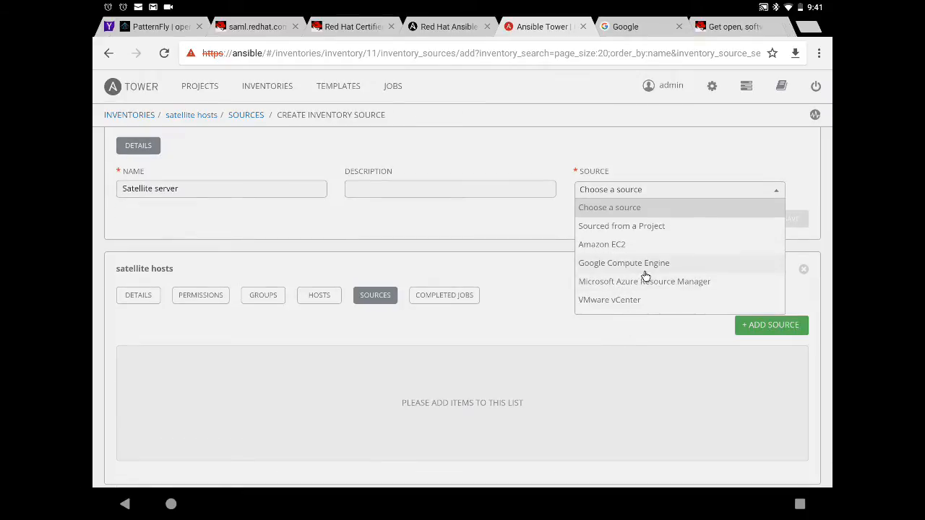
{"action": "scroll", "coordinate": [646, 276], "scroll_direction": "down", "scroll_amount": 2}
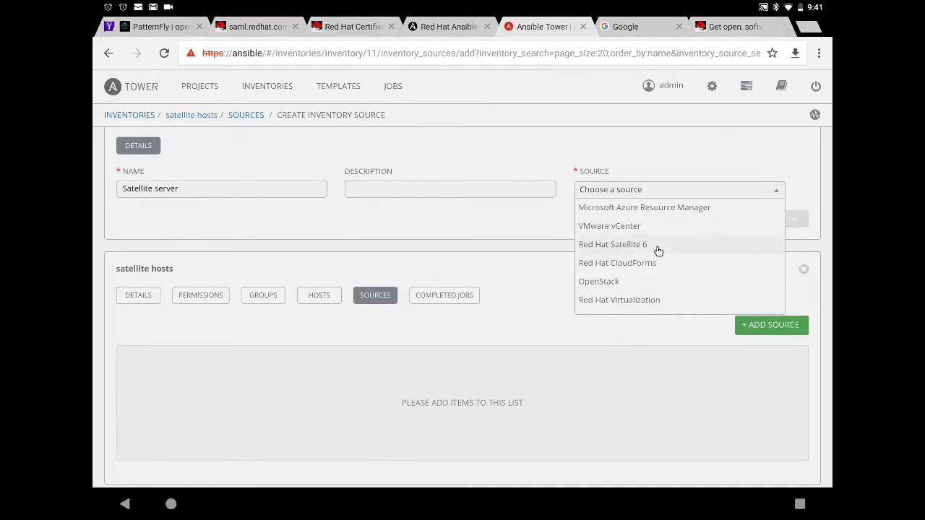
{"action": "left_click", "coordinate": [658, 250]}
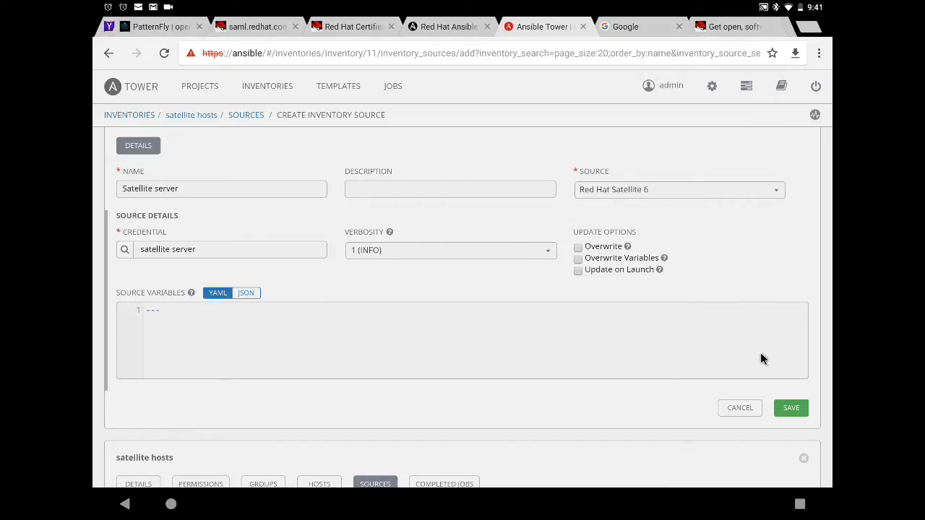
Save the Satellite server source and confirm it is listed as Red Hat Satellite 6.
{"action": "left_click", "coordinate": [793, 409]}
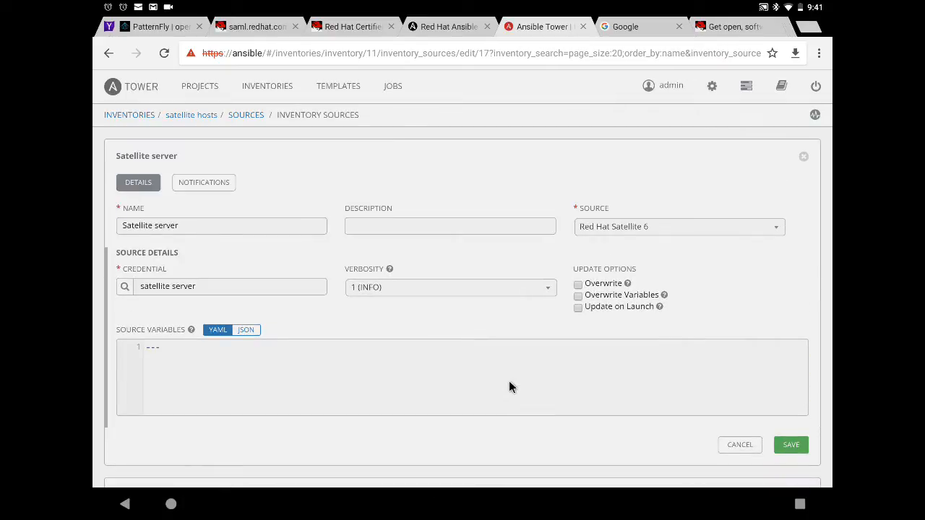
{"action": "scroll", "coordinate": [517, 385], "scroll_direction": "down", "scroll_amount": 3}
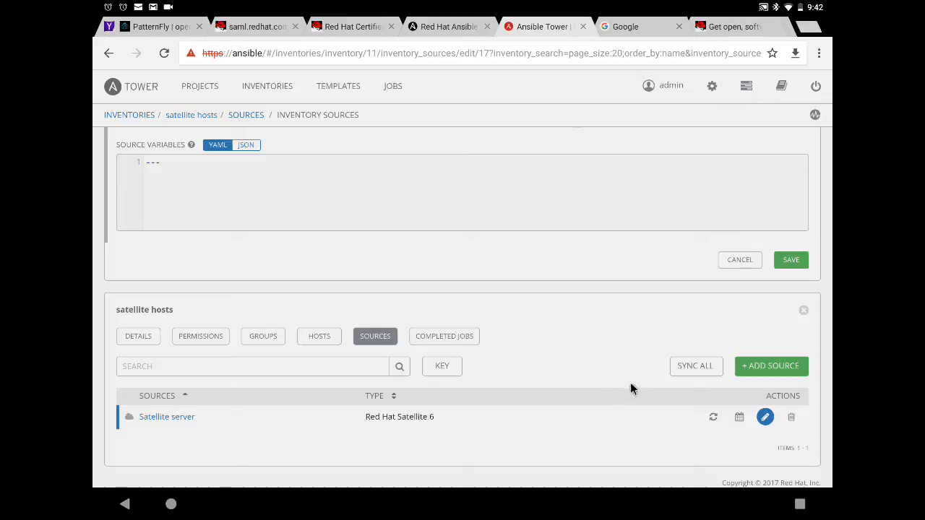
{"action": "scroll", "coordinate": [631, 382], "scroll_direction": "up", "scroll_amount": 2}
{"action": "scroll", "coordinate": [634, 379], "scroll_direction": "down", "scroll_amount": 2}
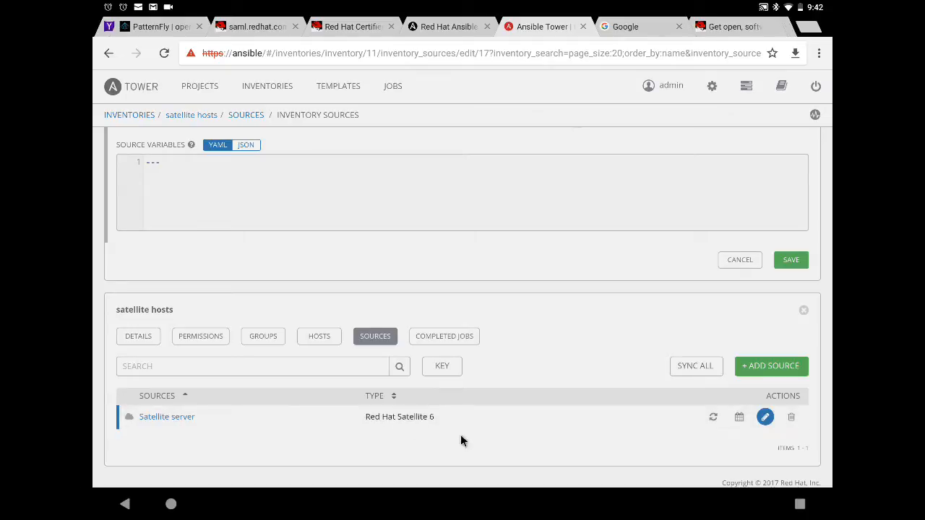
Sync the Satellite server source and check that the satellite hosts sync appears as job 27.
{"action": "left_click", "coordinate": [713, 418]}
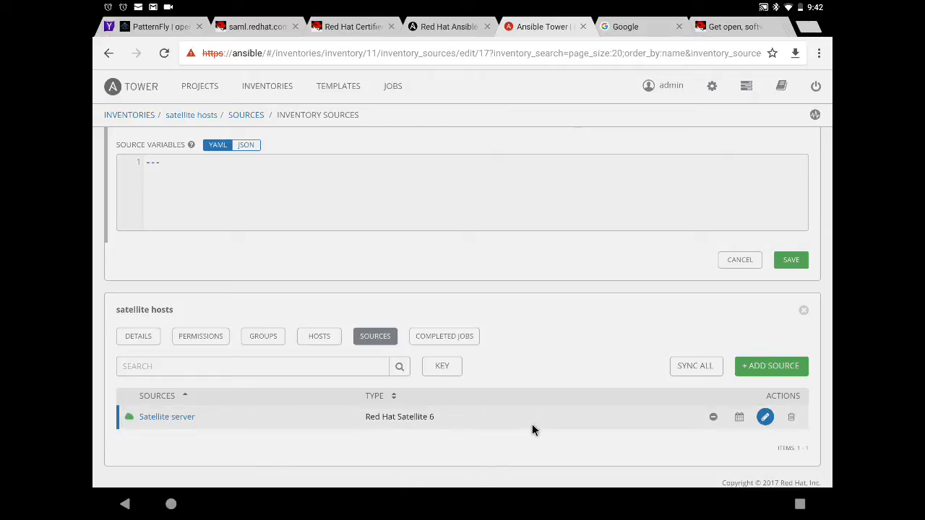
{"action": "scroll", "coordinate": [532, 430], "scroll_direction": "up", "scroll_amount": 3}
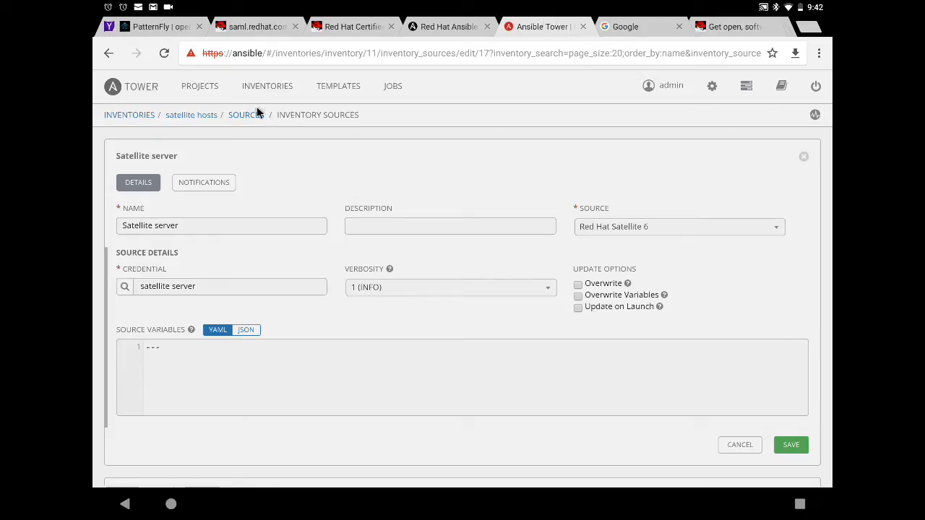
{"action": "left_click", "coordinate": [387, 88]}
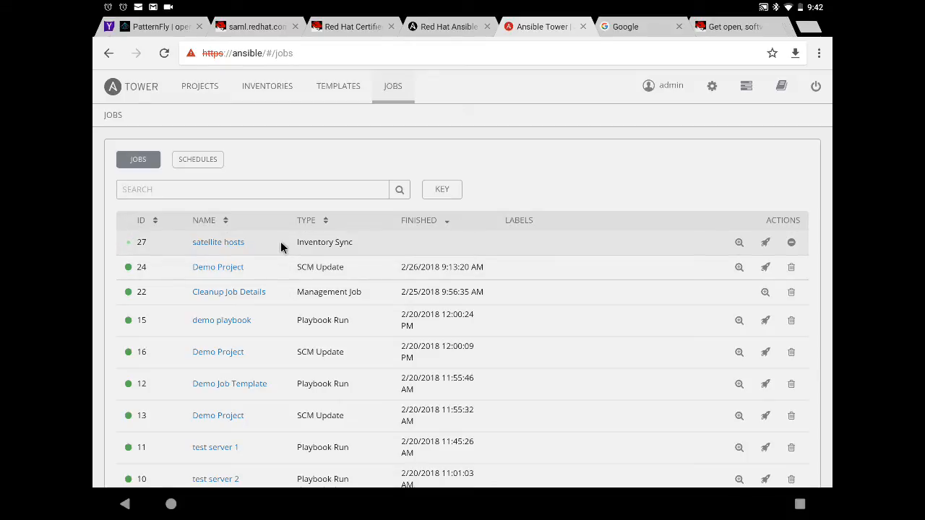
Confirm the satellite hosts sync job succeeded in 26.7 seconds, then return to Inventories.
{"action": "left_click", "coordinate": [217, 244]}
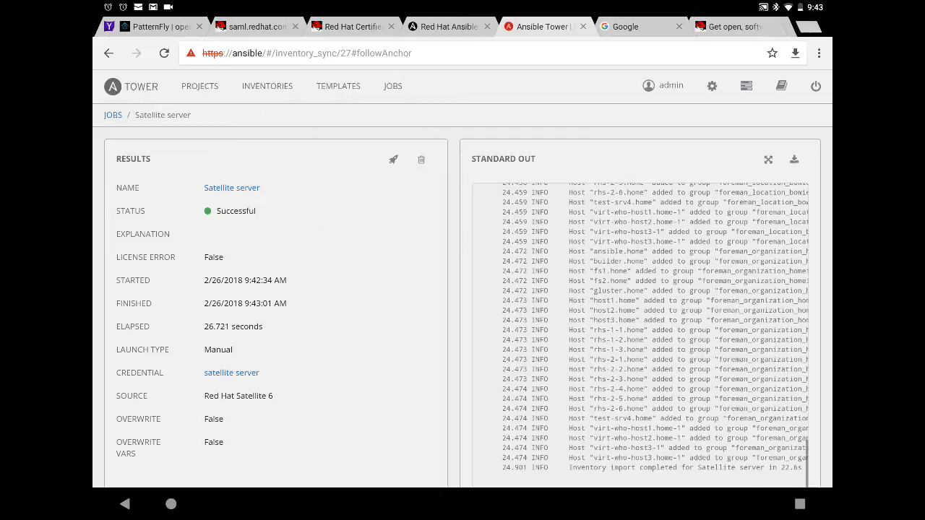
{"action": "scroll", "coordinate": [295, 202], "scroll_direction": "down", "scroll_amount": 2}
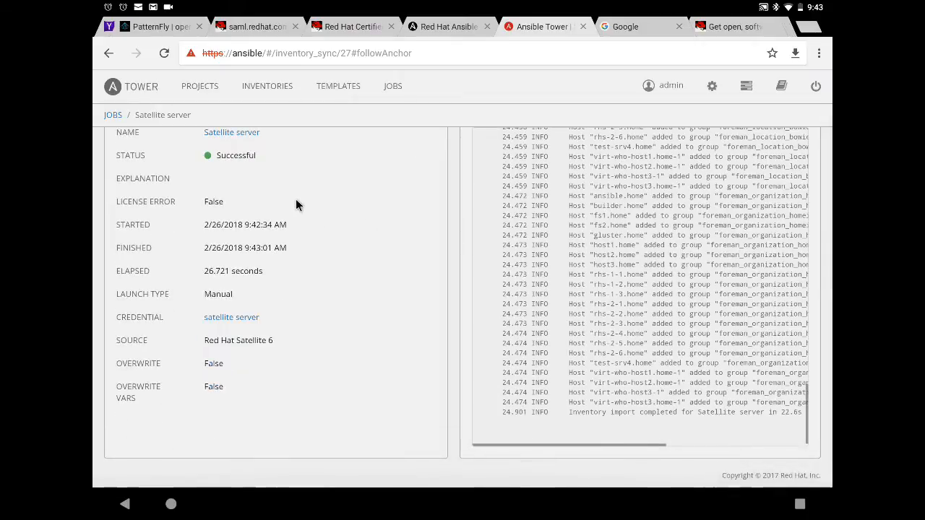
{"action": "scroll", "coordinate": [295, 199], "scroll_direction": "up", "scroll_amount": 2}
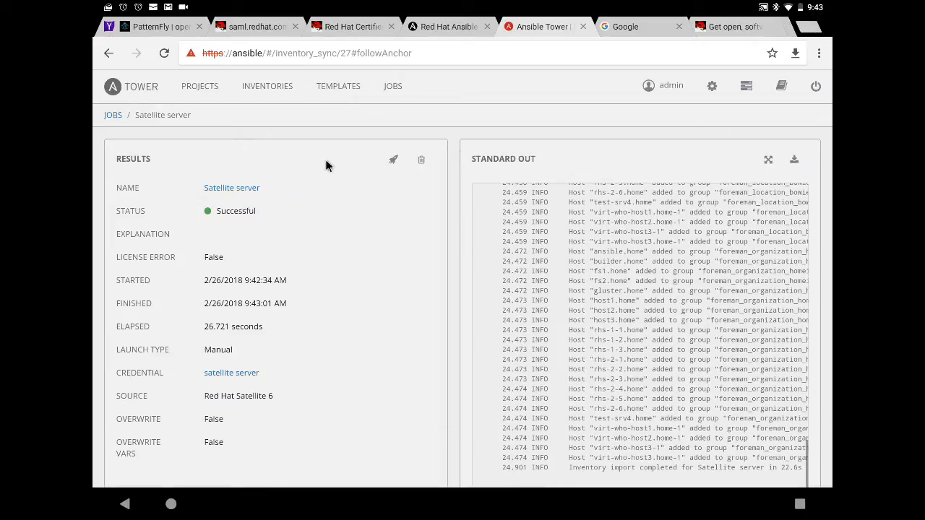
{"action": "left_click", "coordinate": [272, 88]}
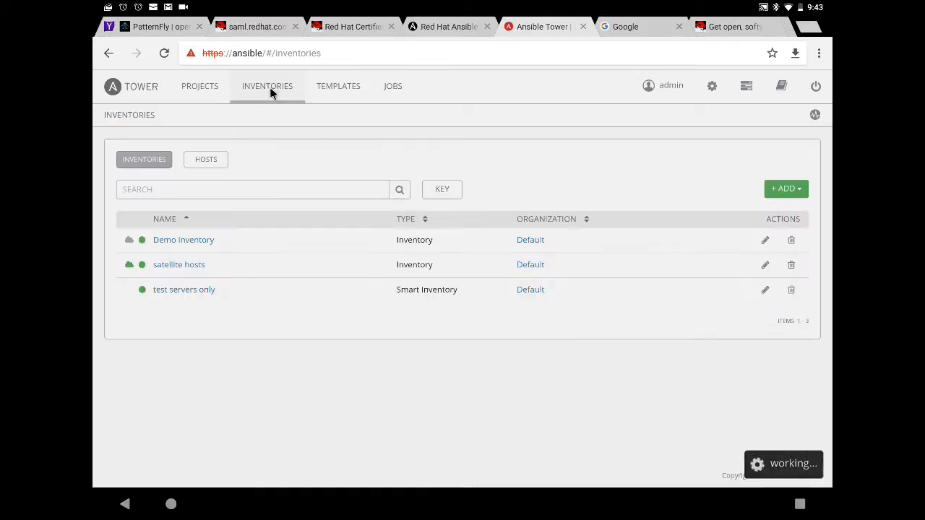
Review the 23 hosts imported into satellite hosts, such as ansible.home and builder.home.
{"action": "mouse_move", "coordinate": [132, 266]}
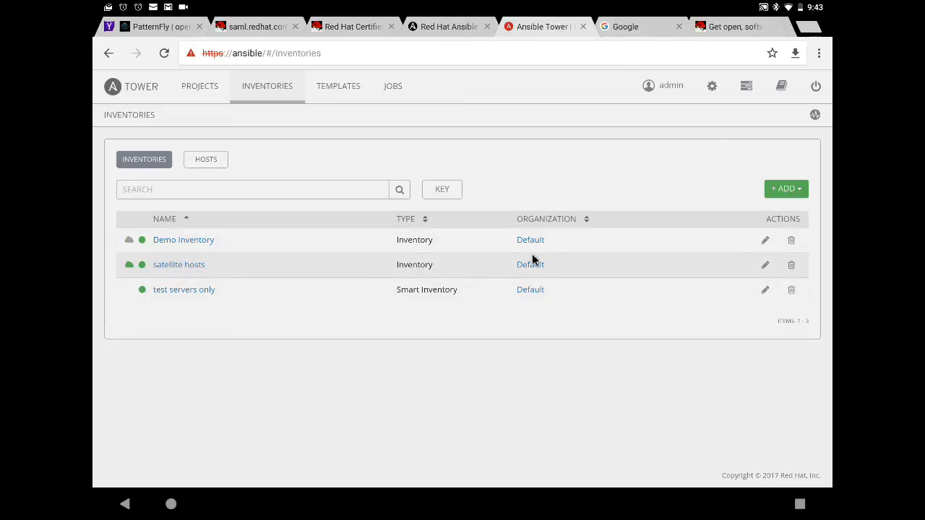
{"action": "left_click", "coordinate": [175, 267]}
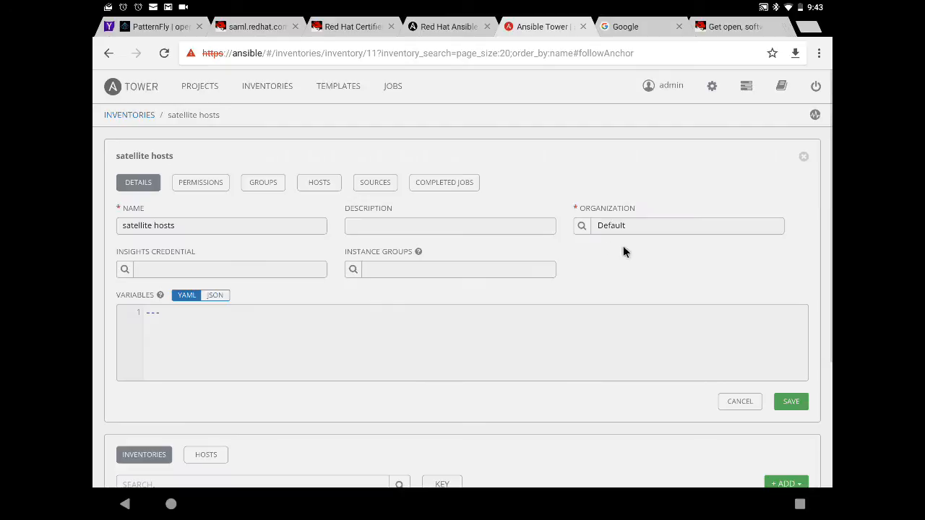
{"action": "left_click", "coordinate": [317, 183]}
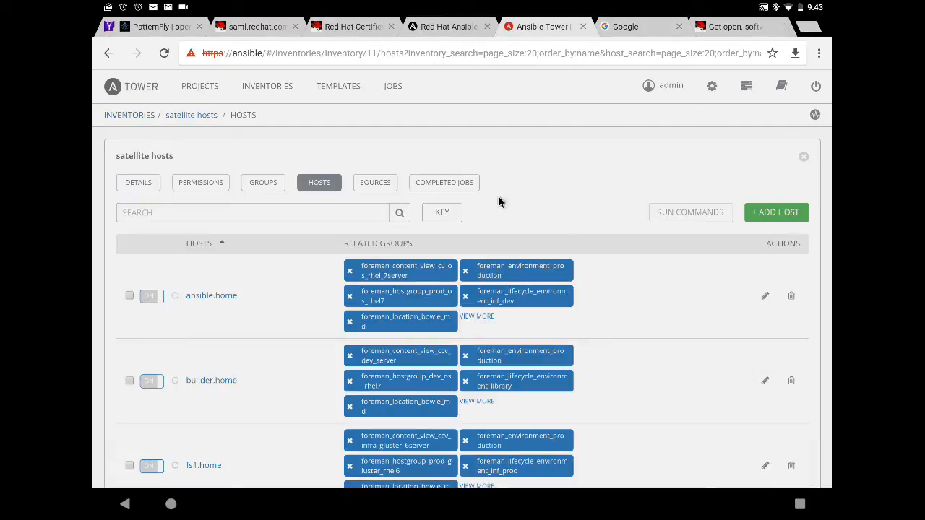
{"action": "scroll", "coordinate": [291, 279], "scroll_direction": "down", "scroll_amount": 3}
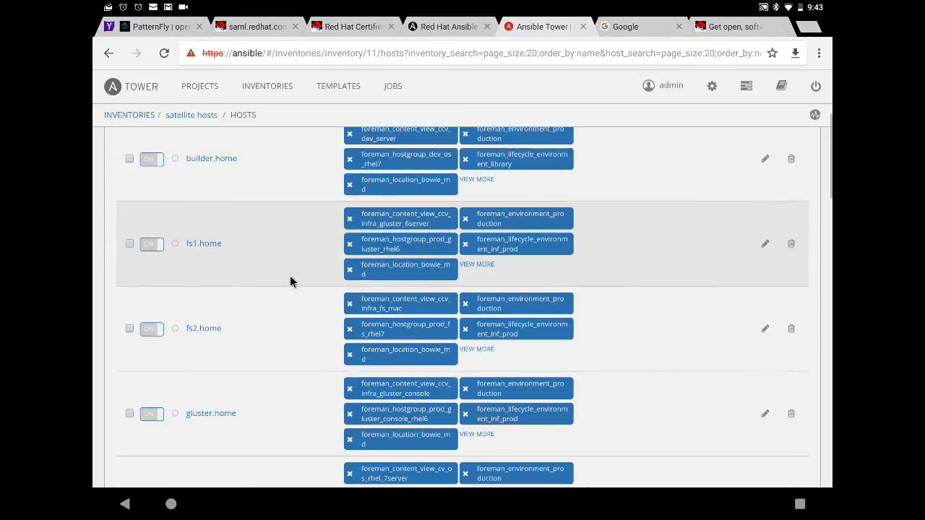
{"action": "scroll", "coordinate": [291, 279], "scroll_direction": "down", "scroll_amount": 5}
{"action": "scroll", "coordinate": [290, 274], "scroll_direction": "down", "scroll_amount": 10}
{"action": "scroll", "coordinate": [290, 275], "scroll_direction": "up", "scroll_amount": 4}
{"action": "scroll", "coordinate": [290, 274], "scroll_direction": "up", "scroll_amount": 10}
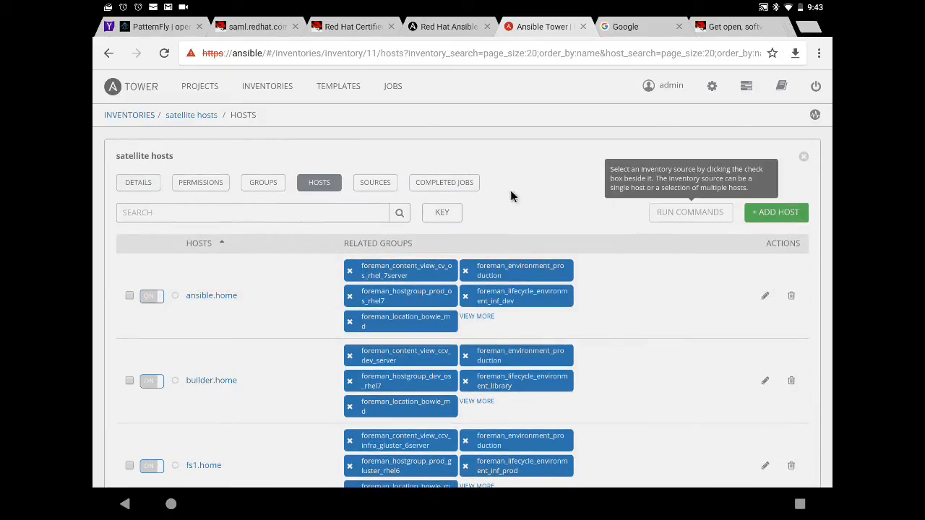
{"action": "left_click", "coordinate": [803, 157]}
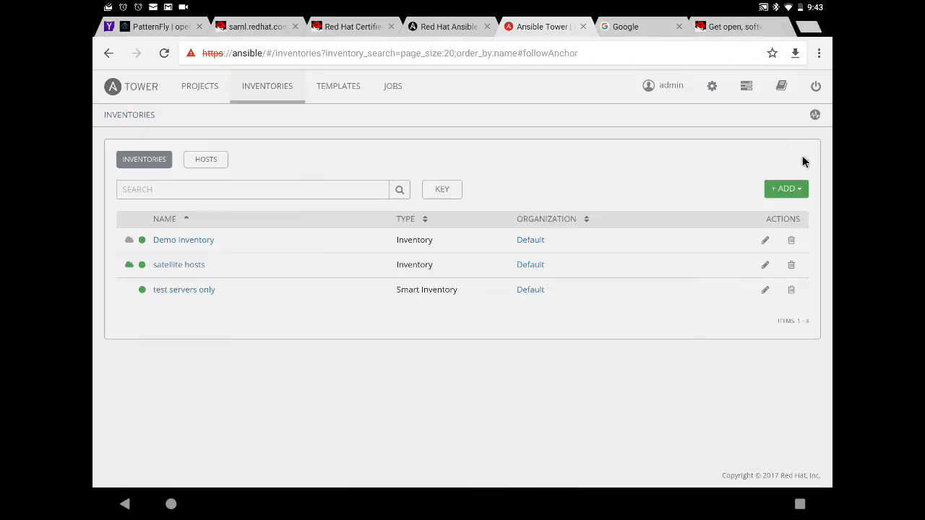
Verify 'test servers only' matches ansible-test, ansible-test2 and test-srv4.home, then go to Templates.
{"action": "left_click", "coordinate": [171, 291]}
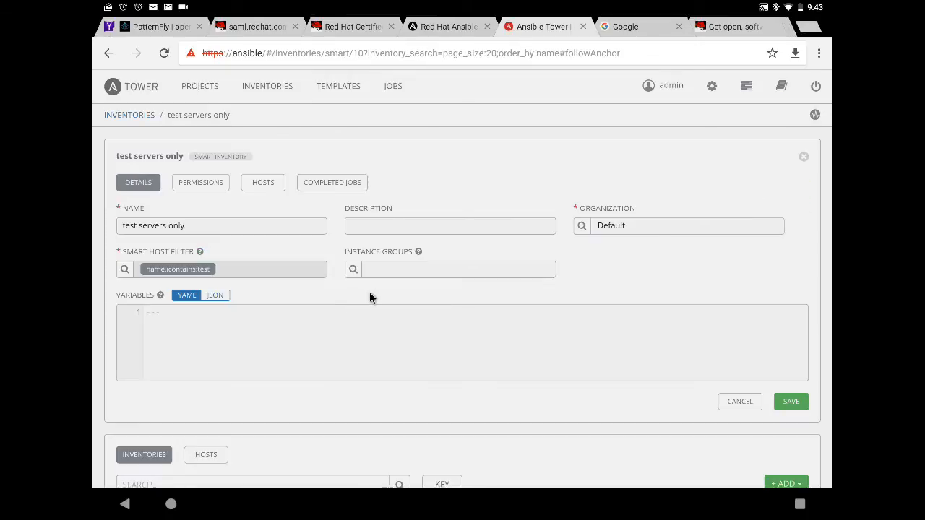
{"action": "left_click", "coordinate": [260, 182]}
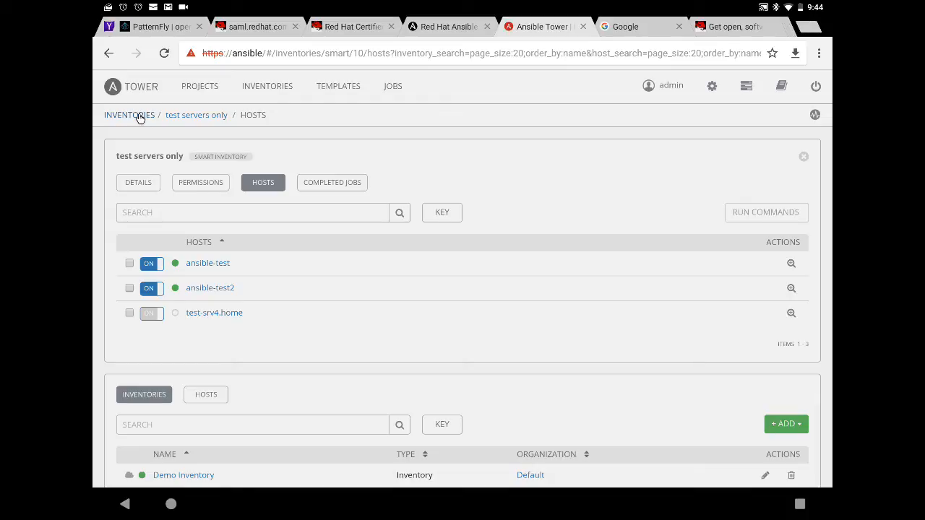
{"action": "scroll", "coordinate": [452, 180], "scroll_direction": "down", "scroll_amount": 3}
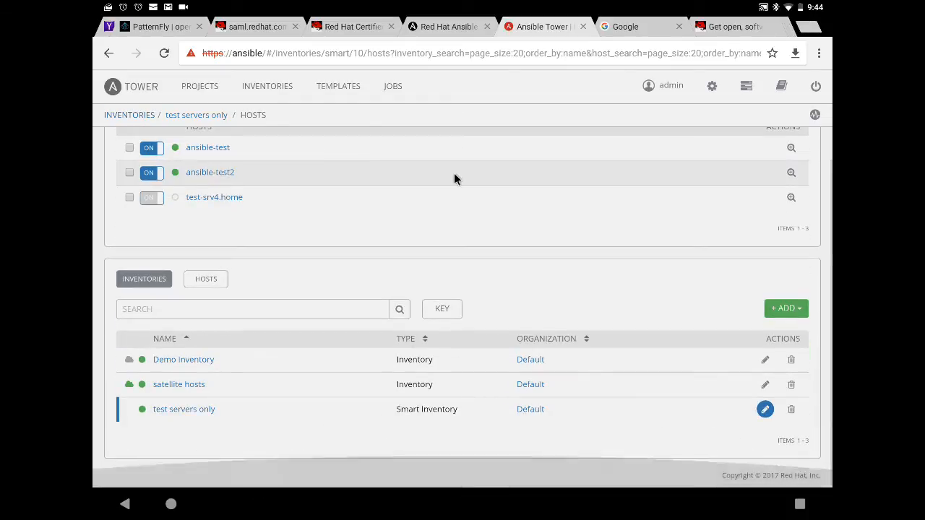
{"action": "scroll", "coordinate": [451, 179], "scroll_direction": "up", "scroll_amount": 3}
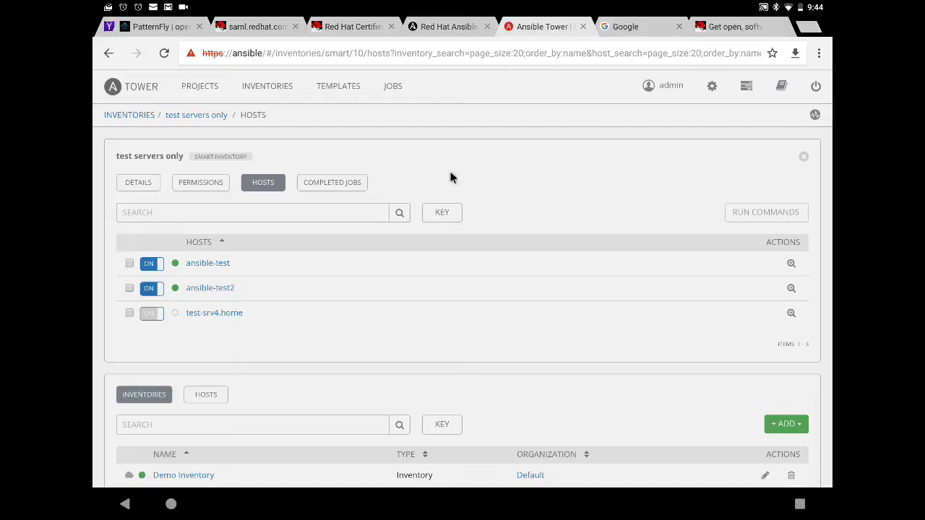
{"action": "scroll", "coordinate": [416, 193], "scroll_direction": "down", "scroll_amount": 3}
{"action": "scroll", "coordinate": [419, 192], "scroll_direction": "up", "scroll_amount": 3}
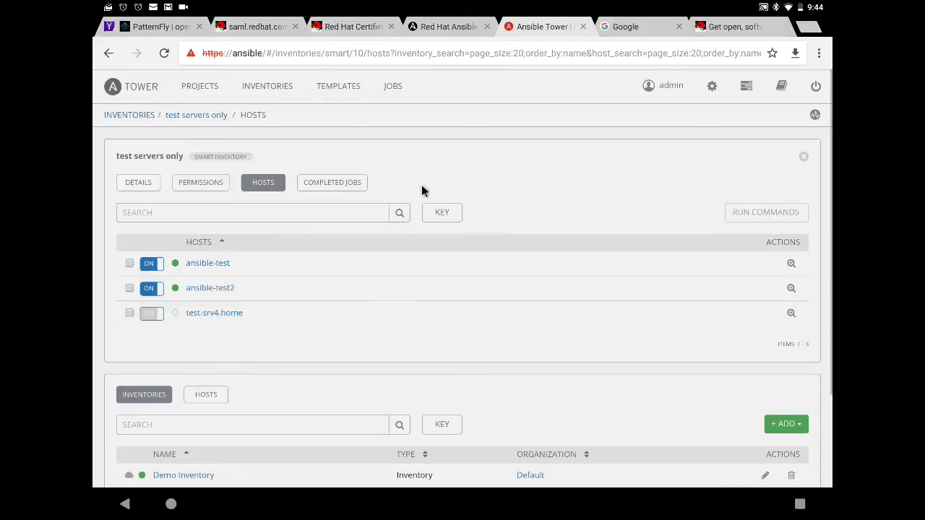
{"action": "left_click", "coordinate": [352, 86]}
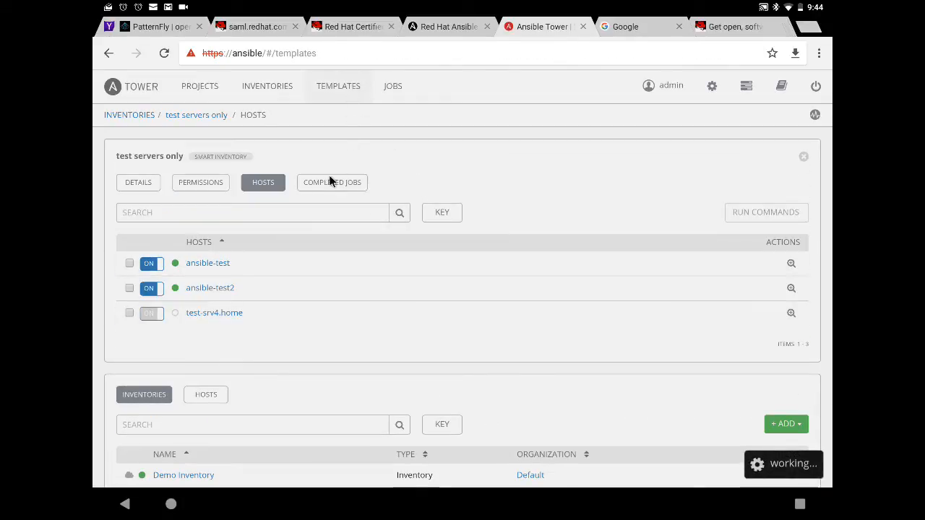
Add a new job template and name it 'test server run'.
{"action": "left_click", "coordinate": [782, 181]}
{"action": "left_click", "coordinate": [744, 200]}
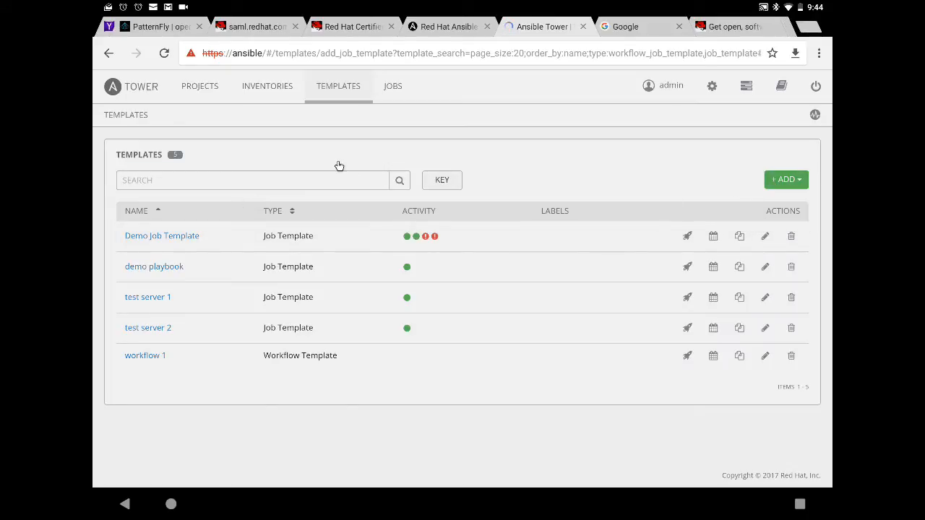
{"action": "left_click", "coordinate": [190, 221]}
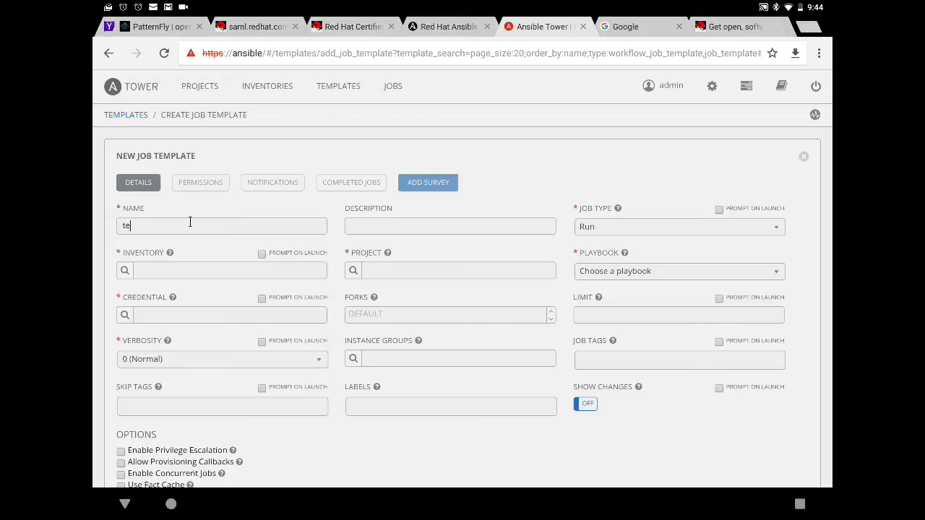
{"action": "type", "text": "test server onl"}
{"action": "scroll", "coordinate": [125, 271], "scroll_direction": "down", "scroll_amount": 1}
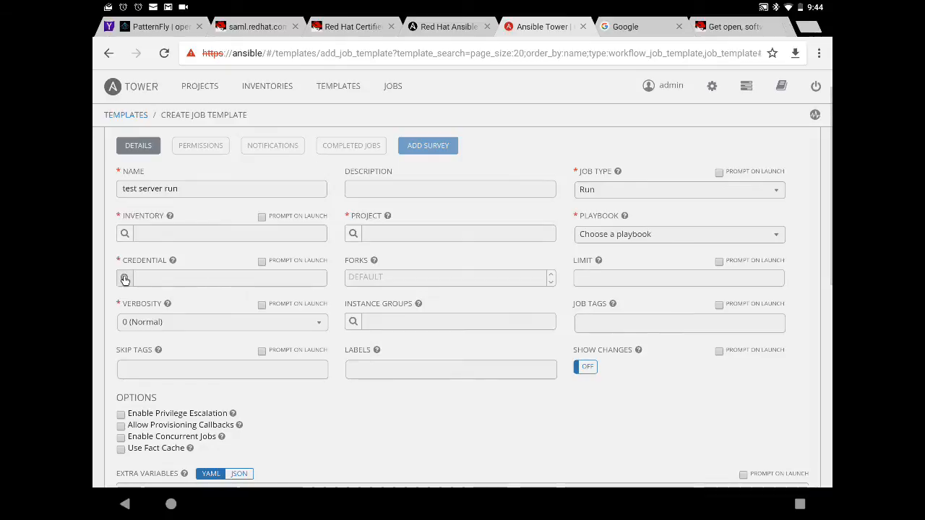
Assign Test server credentials and the test servers only inventory to the template.
{"action": "left_click", "coordinate": [125, 277]}
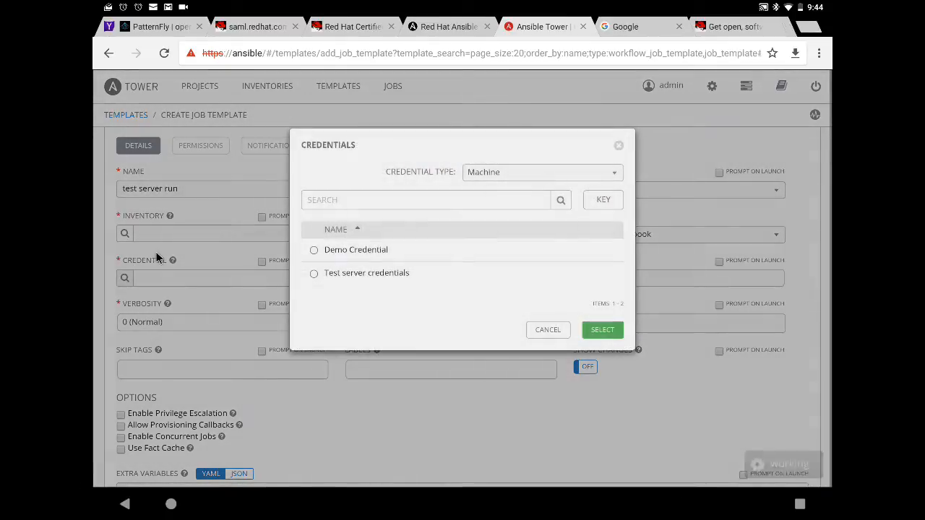
{"action": "left_click", "coordinate": [315, 273]}
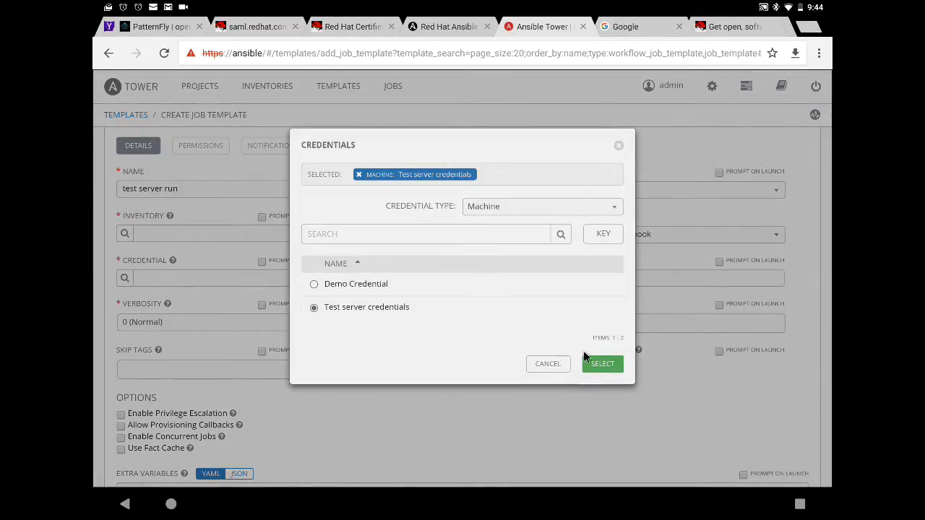
{"action": "left_click", "coordinate": [603, 366]}
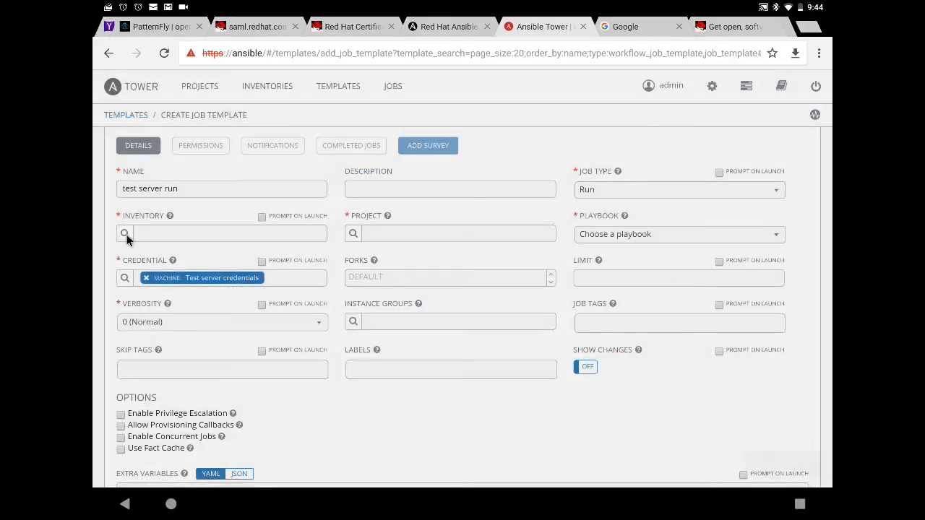
{"action": "left_click", "coordinate": [125, 233]}
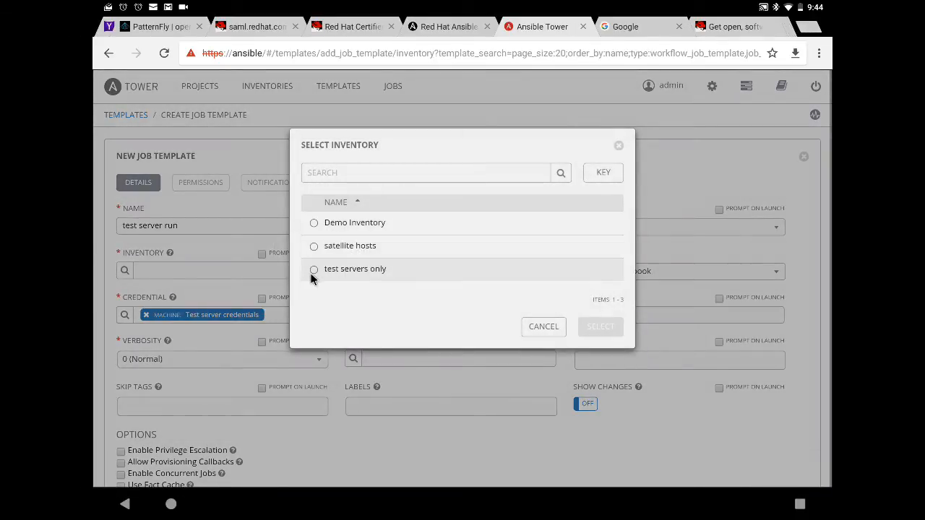
{"action": "left_click", "coordinate": [313, 270]}
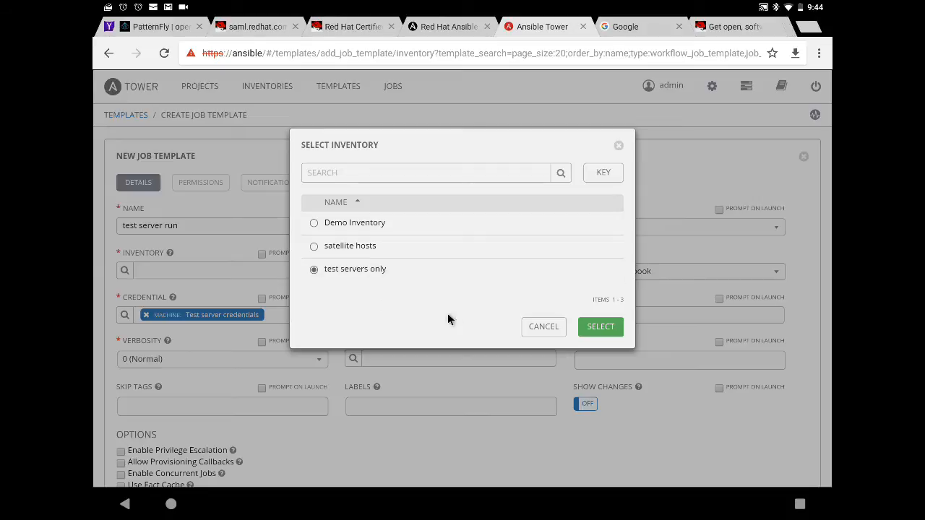
{"action": "left_click", "coordinate": [603, 326]}
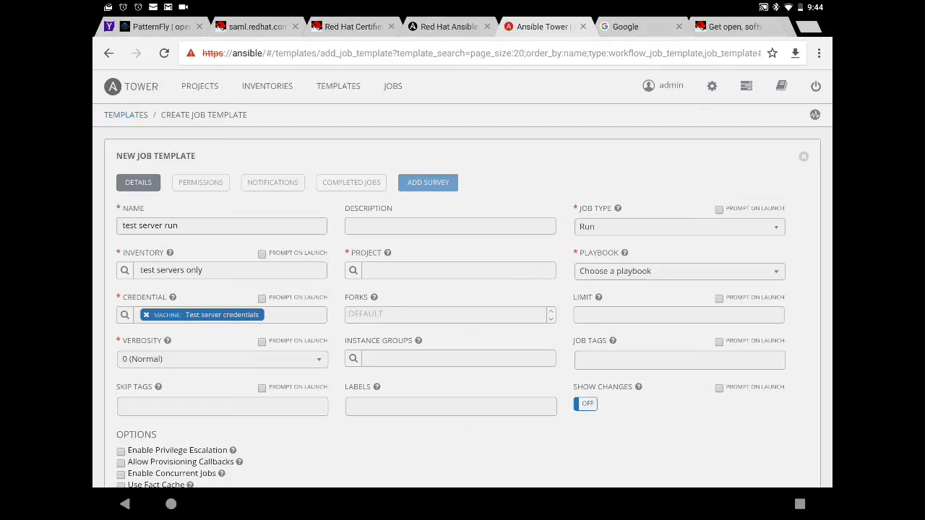
Set the project to Demo Project with playbook hello_world.yml and save the template.
{"action": "left_click", "coordinate": [352, 270]}
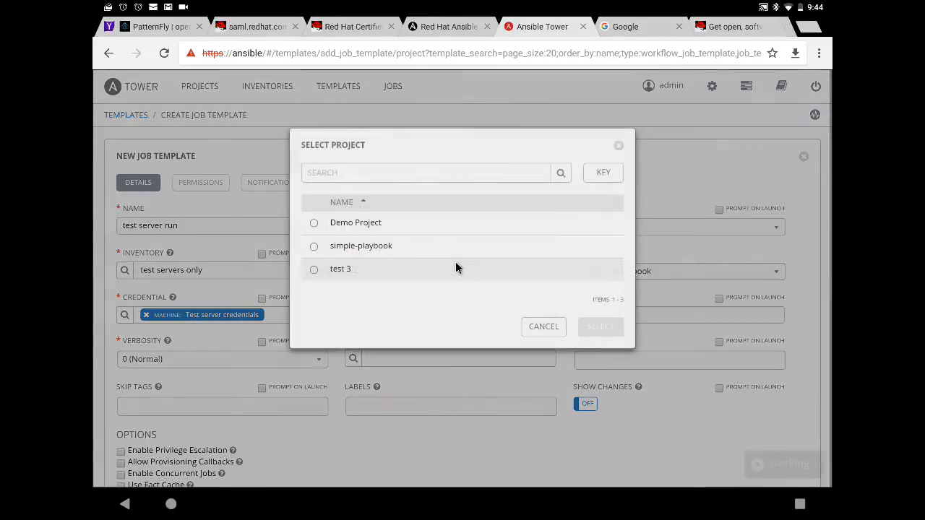
{"action": "left_click", "coordinate": [313, 223]}
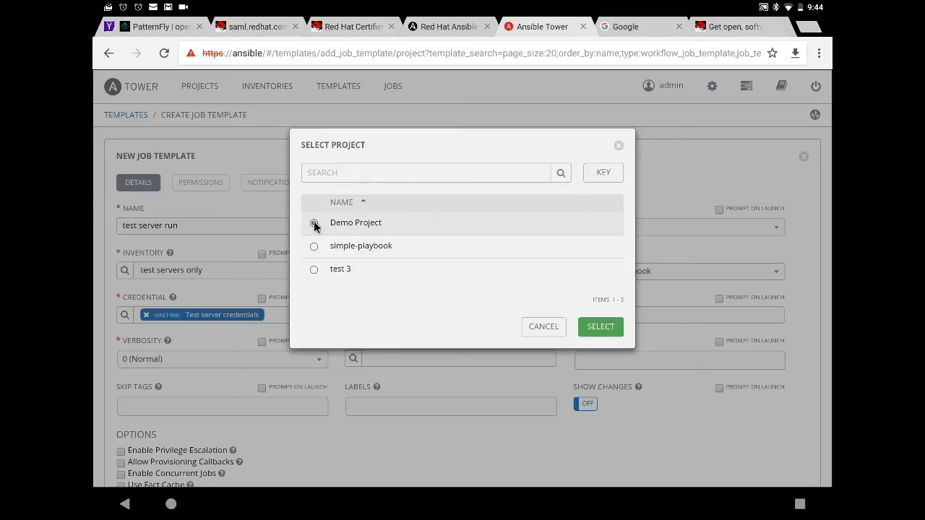
{"action": "left_click", "coordinate": [600, 326]}
{"action": "left_click", "coordinate": [674, 272]}
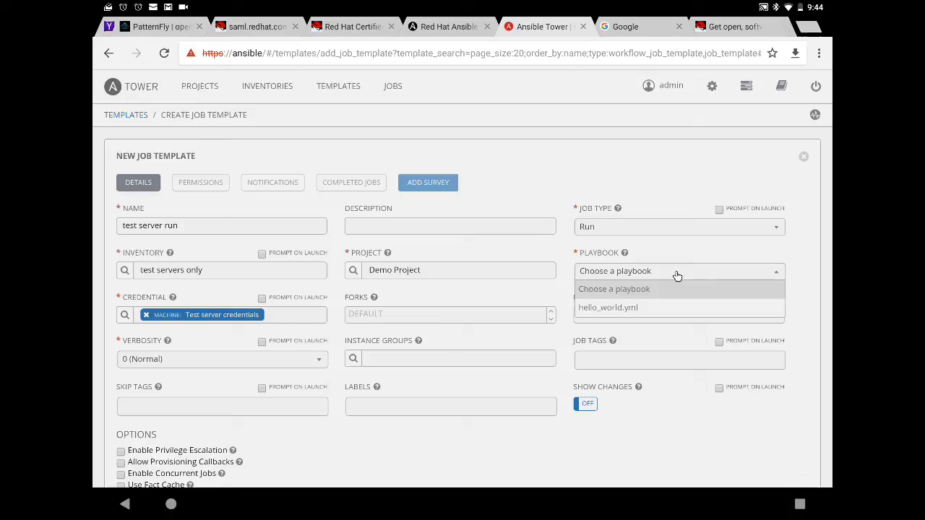
{"action": "left_click", "coordinate": [640, 310]}
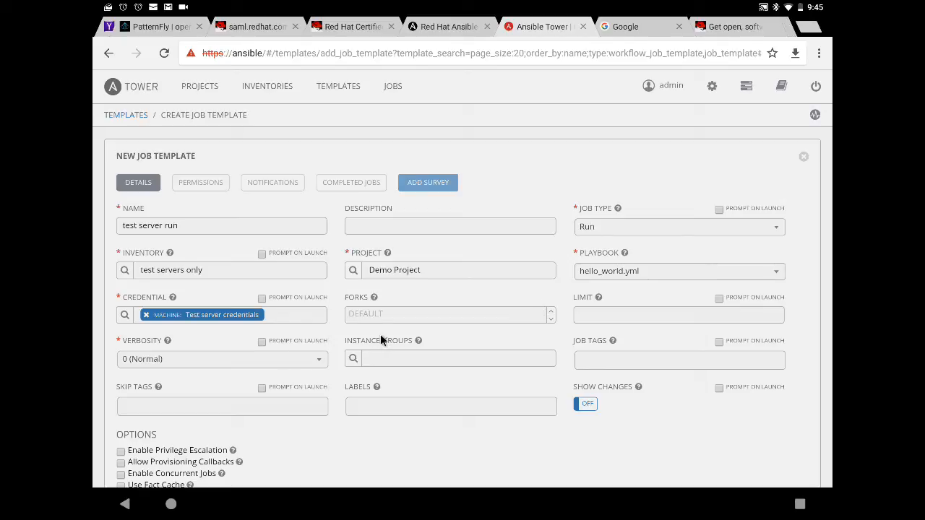
{"action": "scroll", "coordinate": [343, 356], "scroll_direction": "down", "scroll_amount": 3}
{"action": "scroll", "coordinate": [304, 391], "scroll_direction": "down", "scroll_amount": 4}
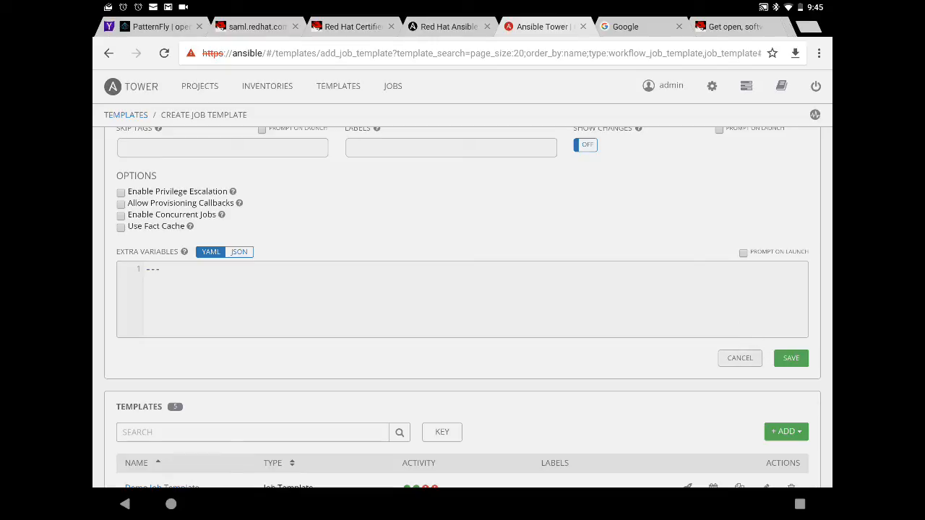
{"action": "left_click", "coordinate": [798, 358]}
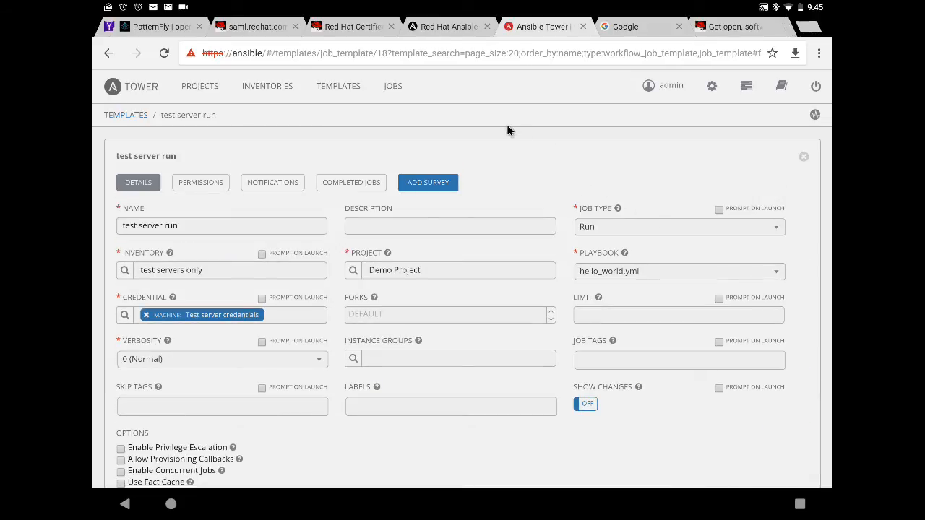
Scroll to the Templates list showing 'test server run' among six templates.
{"action": "scroll", "coordinate": [522, 145], "scroll_direction": "down", "scroll_amount": 3}
{"action": "scroll", "coordinate": [518, 155], "scroll_direction": "down", "scroll_amount": 1}
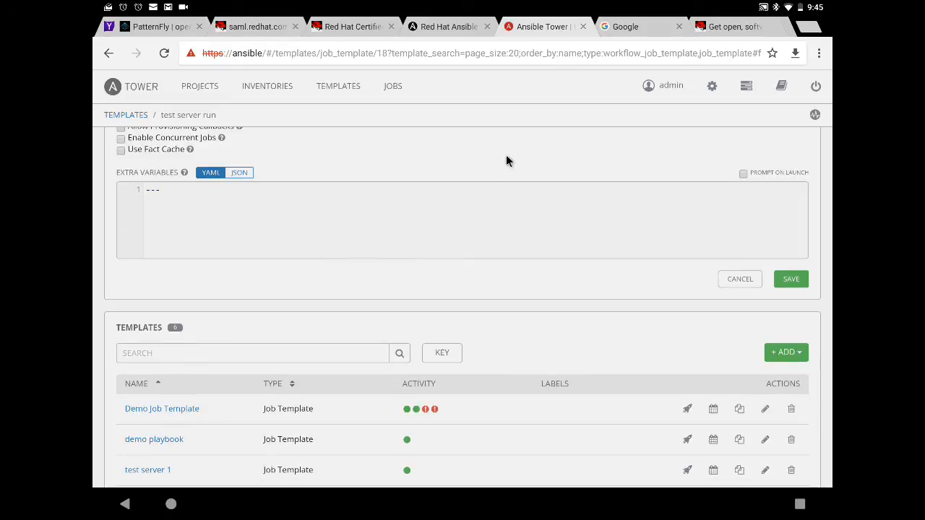
{"action": "scroll", "coordinate": [521, 166], "scroll_direction": "down", "scroll_amount": 2}
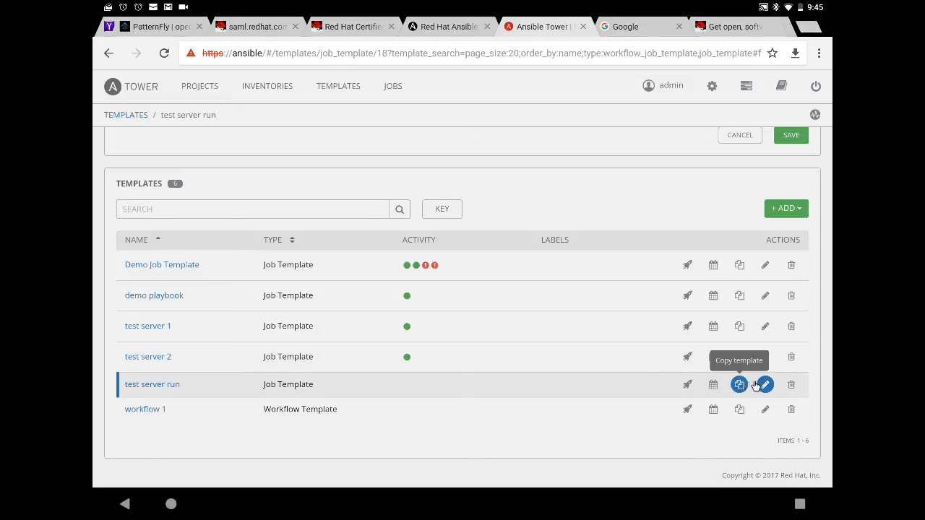
Launch a job from the 'test server run' template.
{"action": "left_click", "coordinate": [688, 386]}
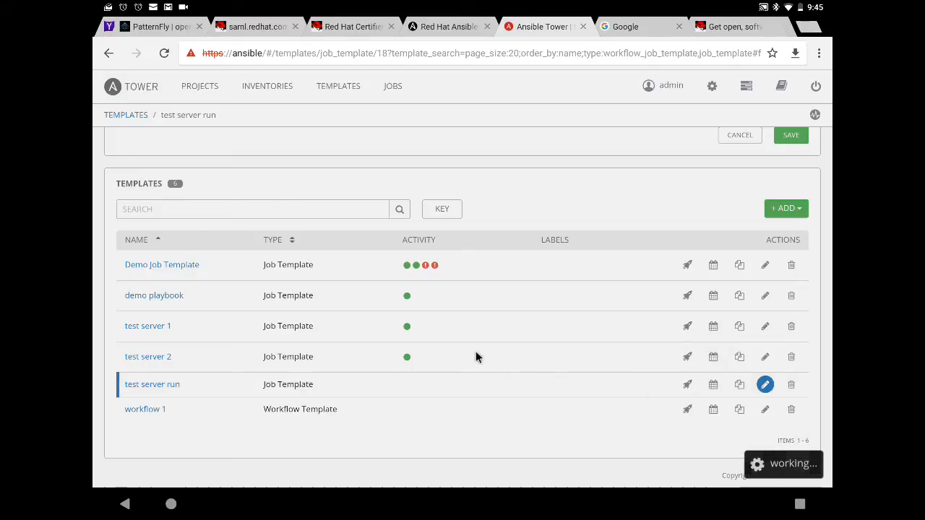